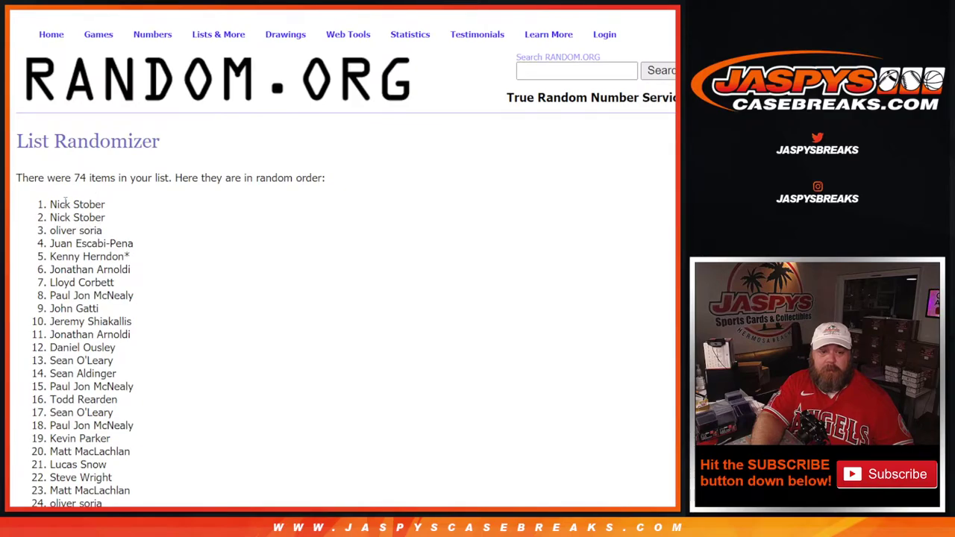
# Copy the complete randomized list of participant names from RANDOM.ORG into the Google Sheets spreadsheet, starting at cell A1
pyautogui.moveTo(50, 205); pyautogui.dragTo(144, 344)
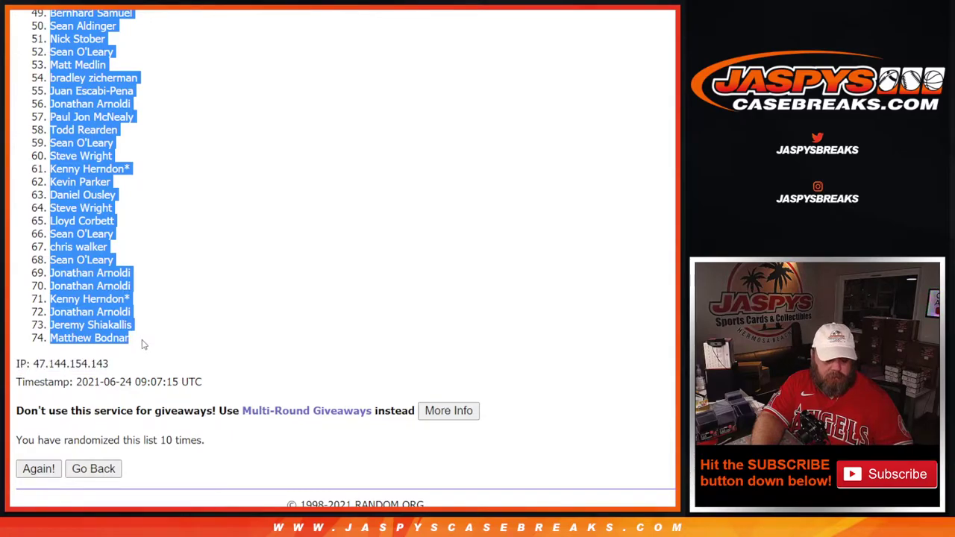
pyautogui.hotkey('alt', 'Tab')
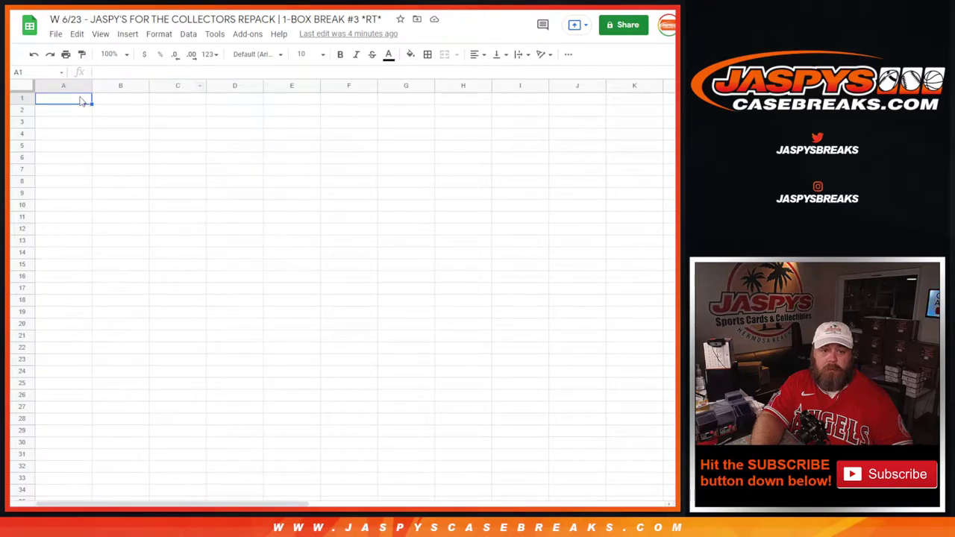
pyautogui.hotkey('ctrl', 'v')
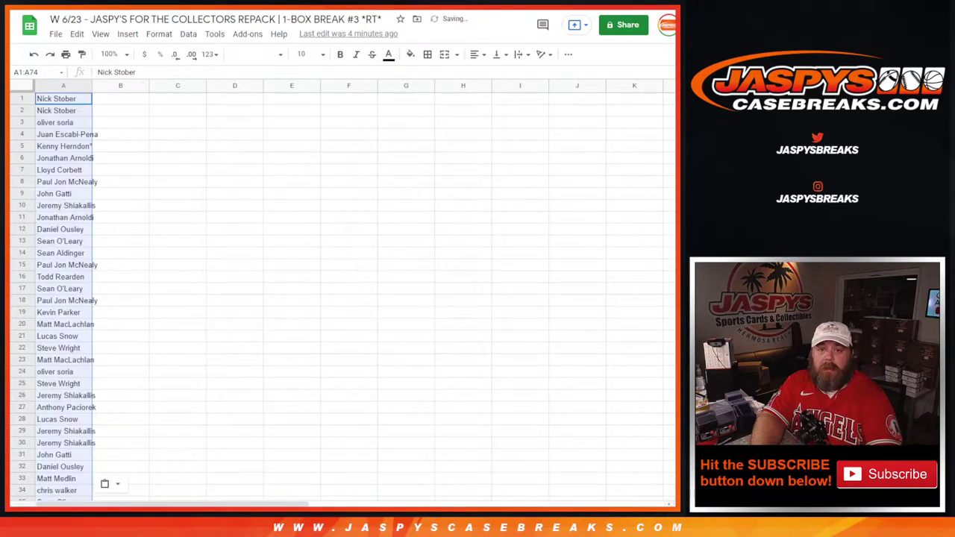
# Switch to the team list in the RANDOM.ORG List Randomizer and randomize it 10 times
pyautogui.hotkey('alt', 'Tab')
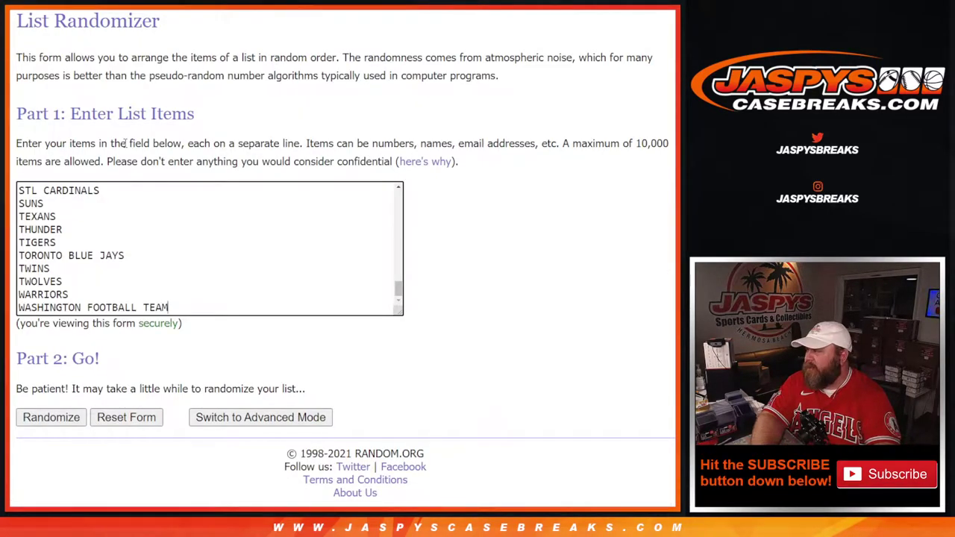
pyautogui.click(51, 421)
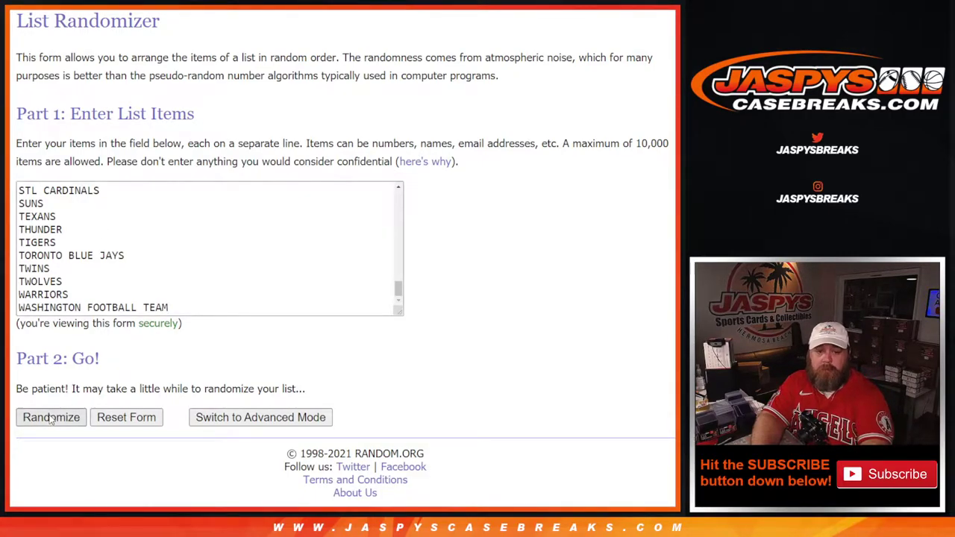
pyautogui.scroll(-15, 51, 421)
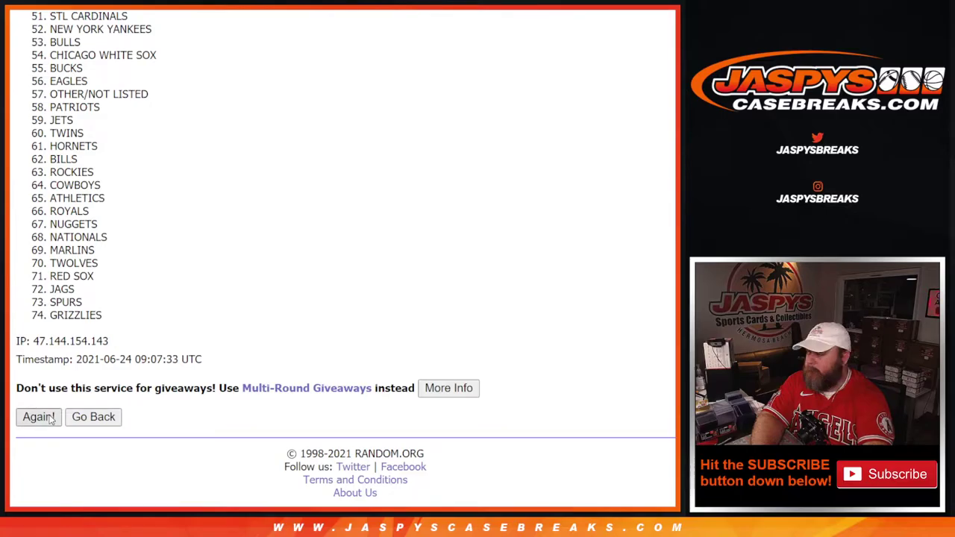
pyautogui.click(38, 417)
pyautogui.scroll(-15, 51, 421)
pyautogui.click(38, 417)
pyautogui.scroll(-15, 50, 420)
pyautogui.click(38, 417)
pyautogui.scroll(-15, 50, 420)
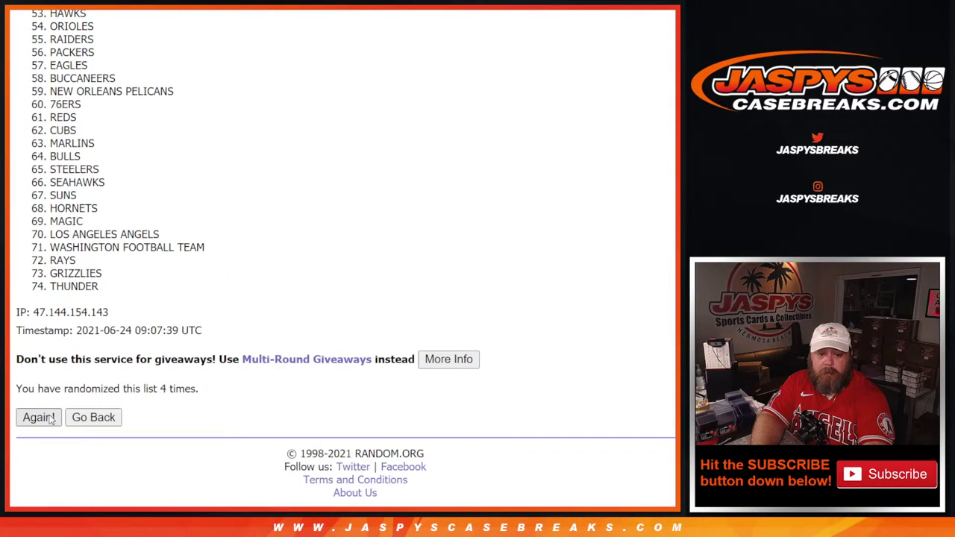
pyautogui.click(38, 418)
pyautogui.scroll(-15, 50, 420)
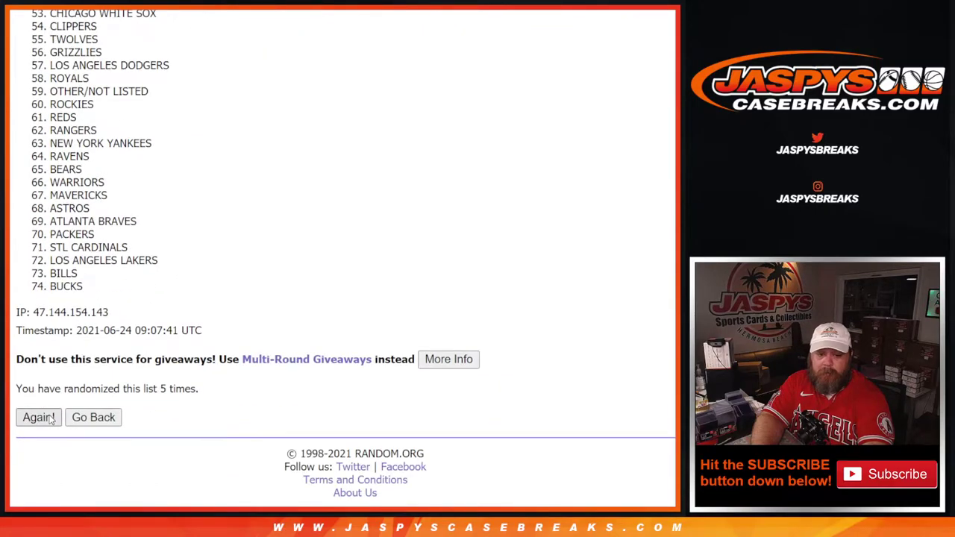
pyautogui.click(51, 420)
pyautogui.scroll(-15, 51, 420)
pyautogui.click(50, 420)
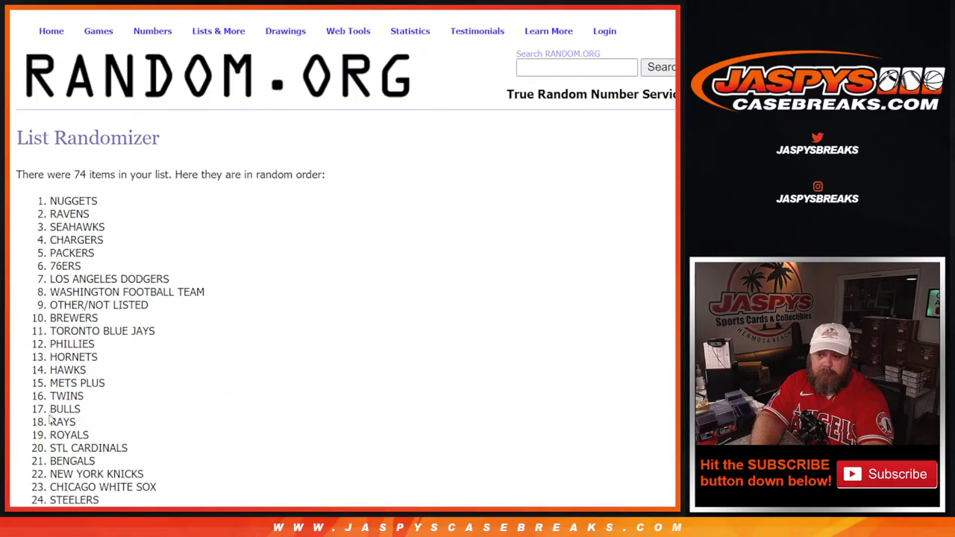
pyautogui.scroll(-15, 51, 420)
pyautogui.click(51, 419)
pyautogui.scroll(-15, 50, 420)
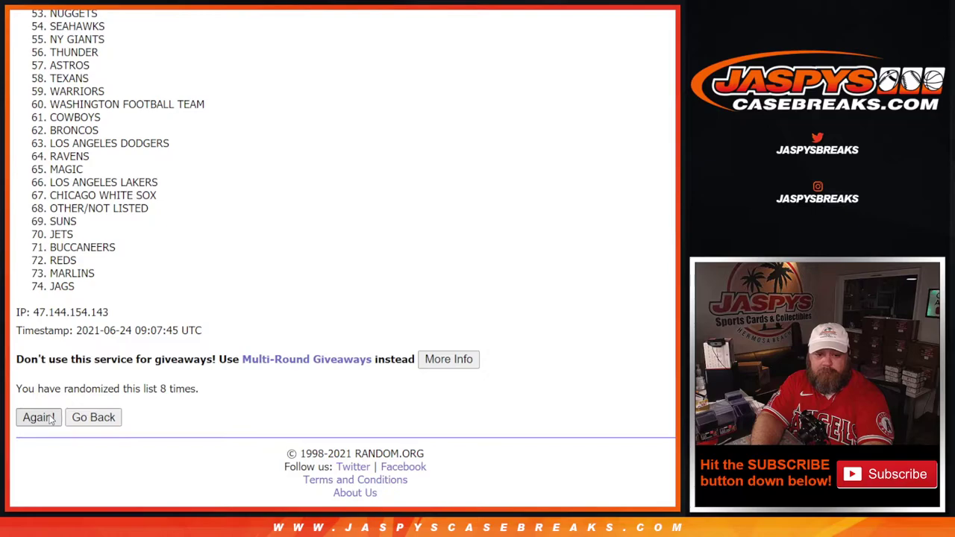
pyautogui.click(50, 419)
pyautogui.scroll(-15, 51, 420)
pyautogui.click(51, 420)
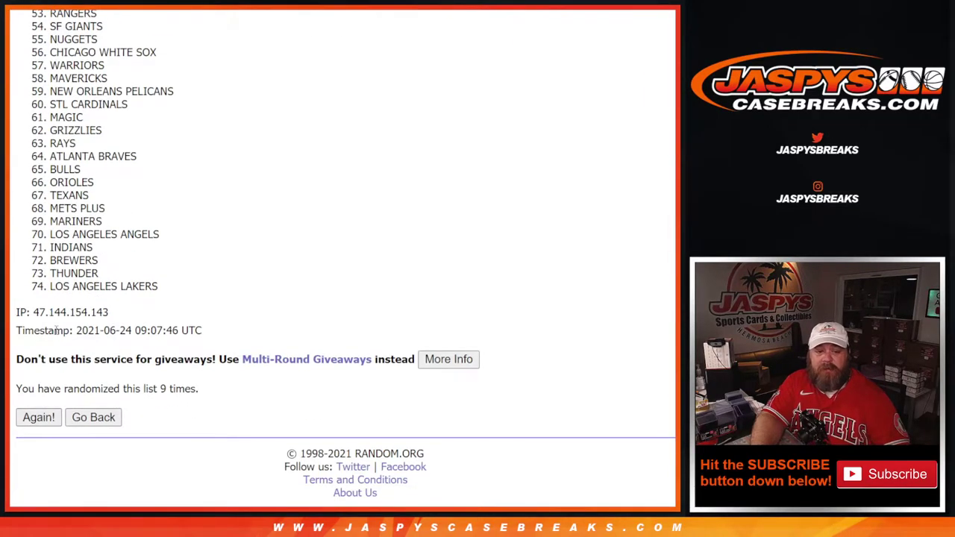
# Copy all 74 randomized team names into the Google Sheets spreadsheet, starting at cell B1 beside the participant names
pyautogui.moveTo(50, 204); pyautogui.dragTo(122, 295)
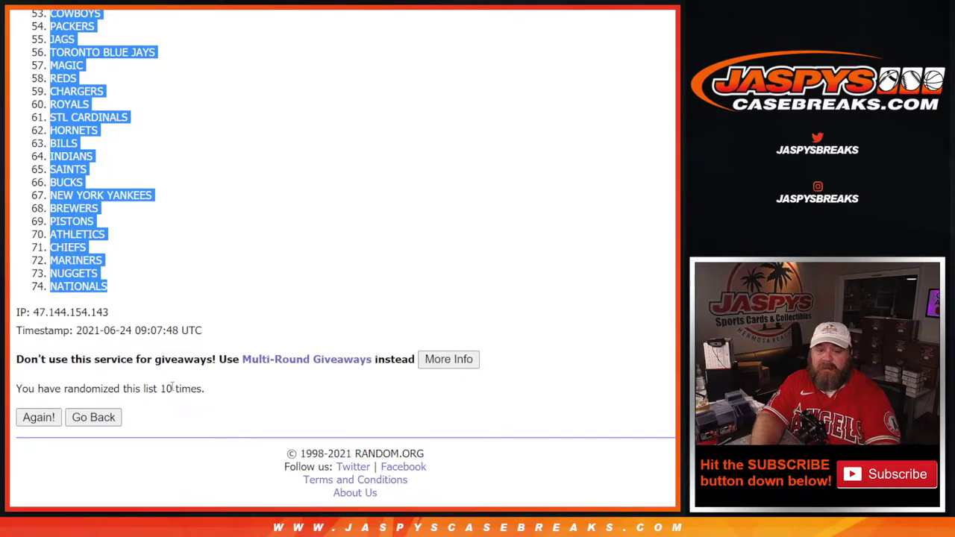
pyautogui.hotkey('ctrl', 'shift', 'Tab')
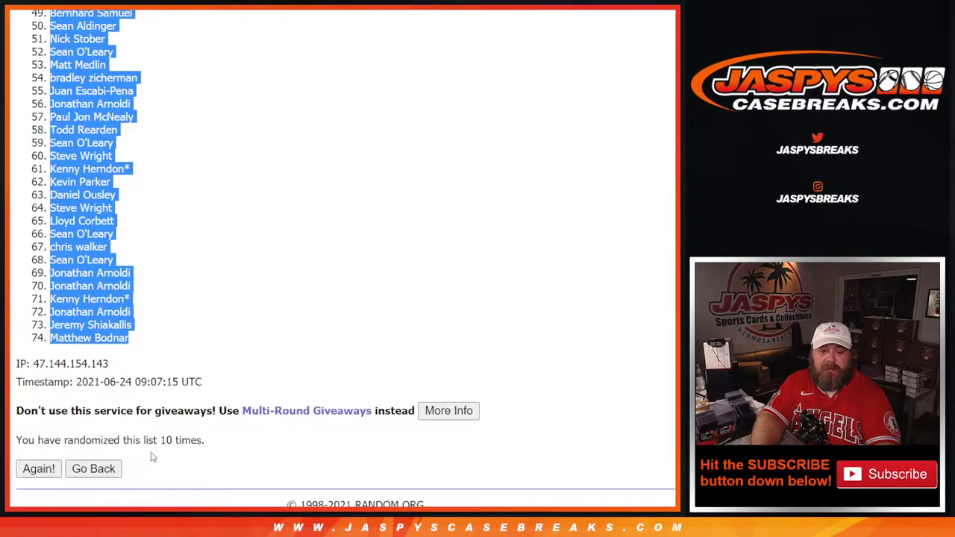
pyautogui.hotkey('ctrl', 'shift', 'Tab')
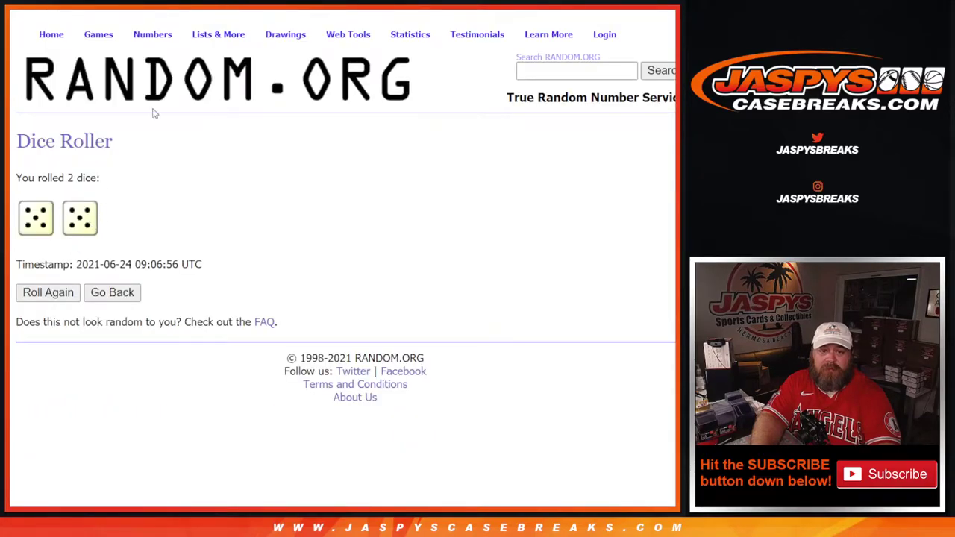
pyautogui.hotkey('ctrl', 'shift', 'Tab')
pyautogui.click(129, 102)
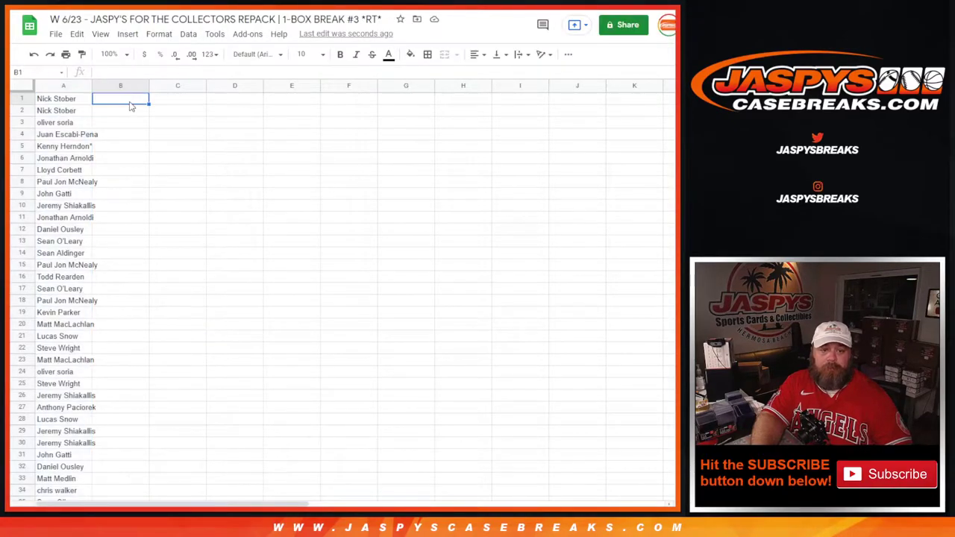
pyautogui.hotkey('ctrl', 'v')
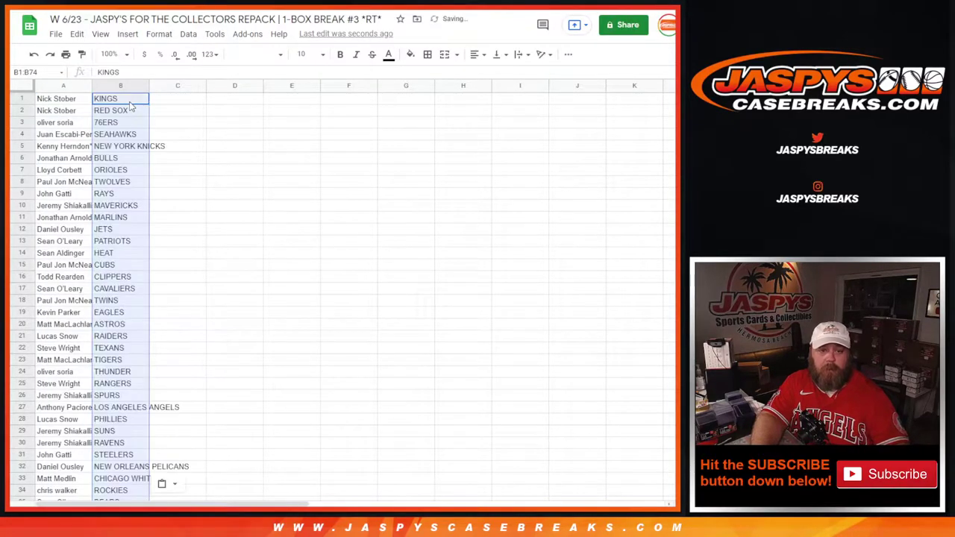
# Format the whole sheet in Default (Arial), size 14, bold, and fit columns A and B to their contents
pyautogui.click(24, 85)
pyautogui.click(254, 54)
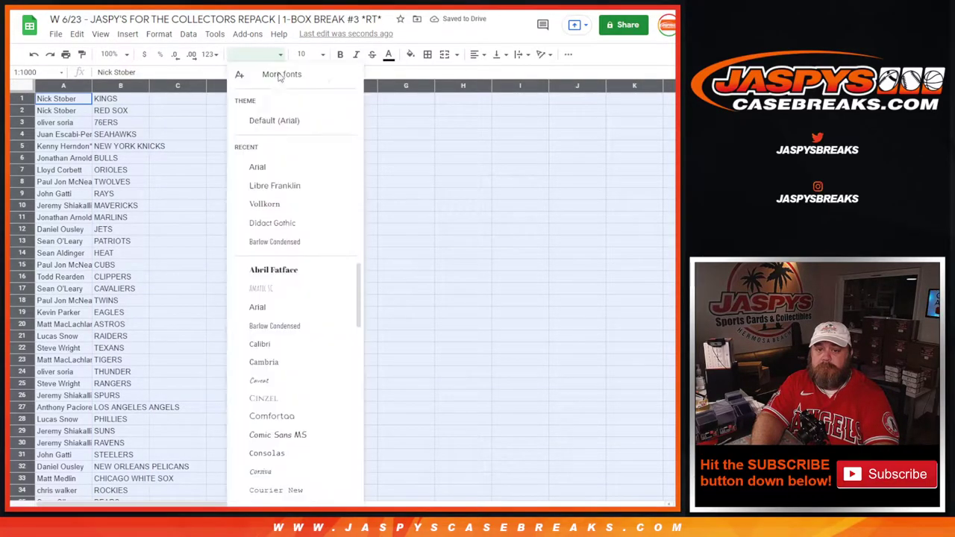
pyautogui.click(268, 119)
pyautogui.click(322, 55)
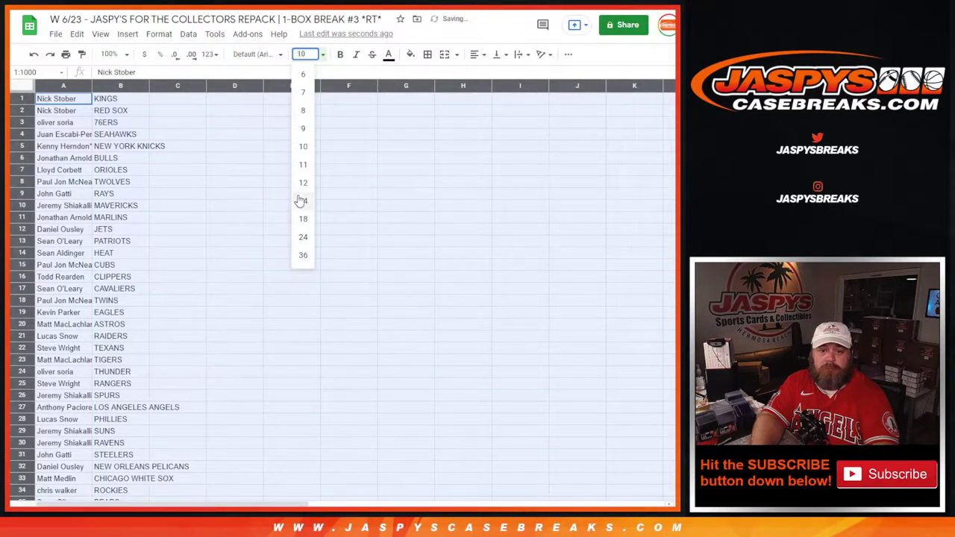
pyautogui.click(303, 203)
pyautogui.click(339, 55)
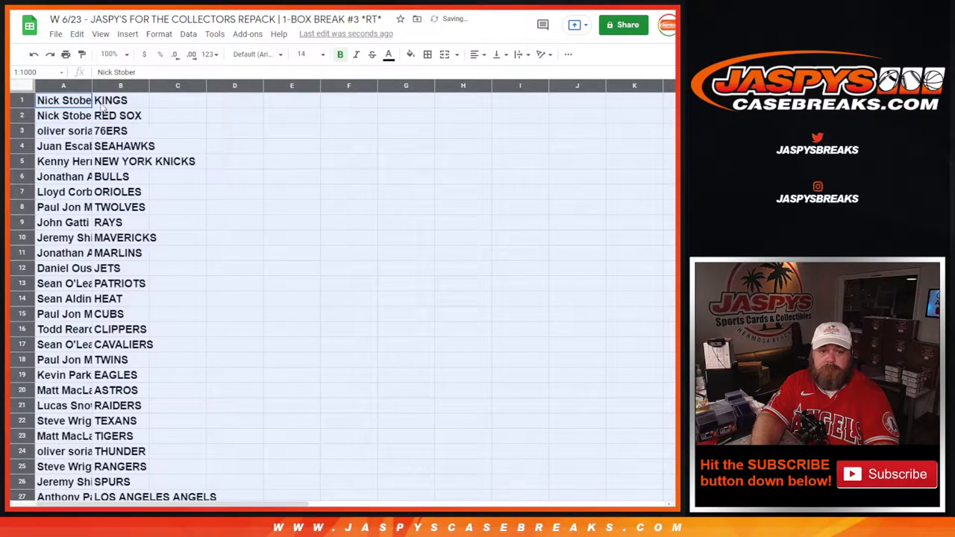
pyautogui.doubleClick(91, 82)
pyautogui.click(106, 104)
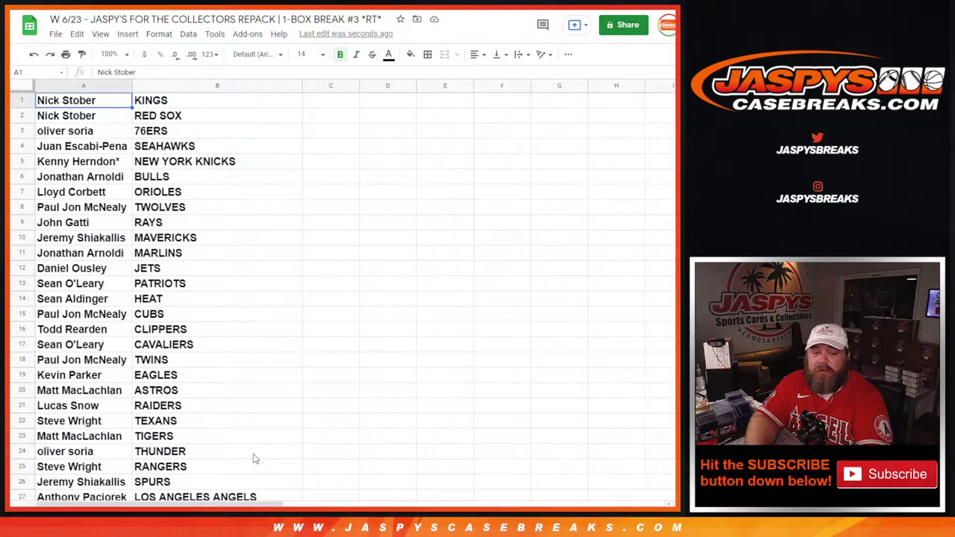
# Read through the participant and team pairings in columns A and B down to row 74
pyautogui.scroll(-2, 254, 459)
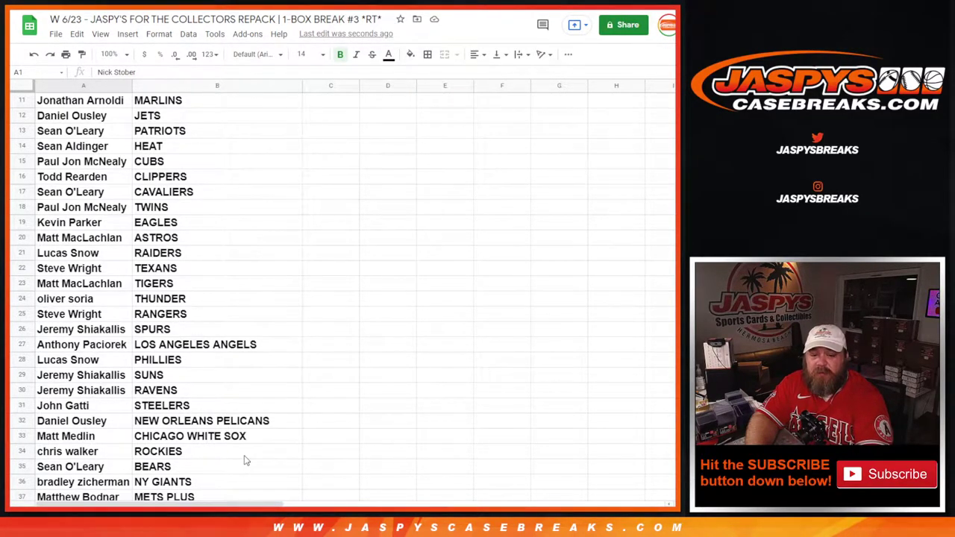
pyautogui.scroll(-1, 247, 461)
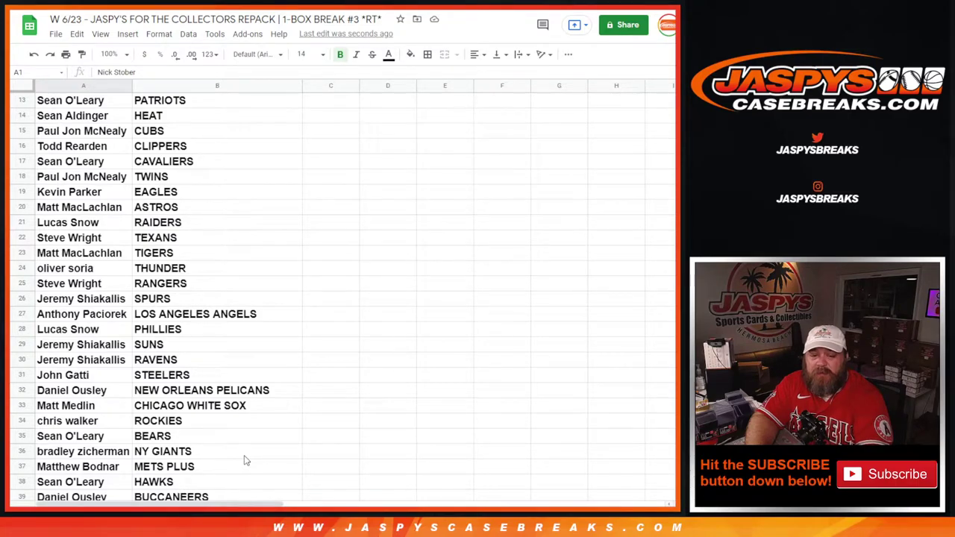
pyautogui.scroll(-3, 246, 460)
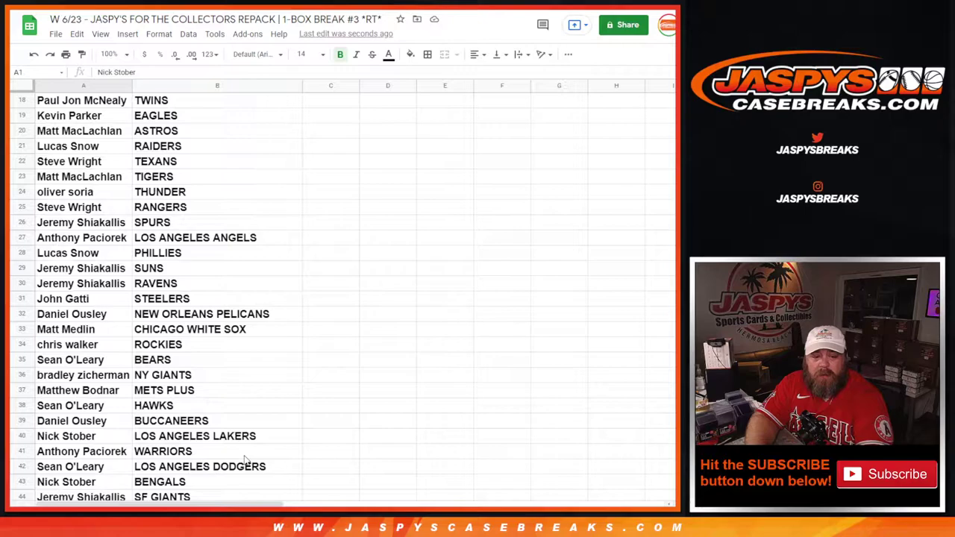
pyautogui.click(169, 393)
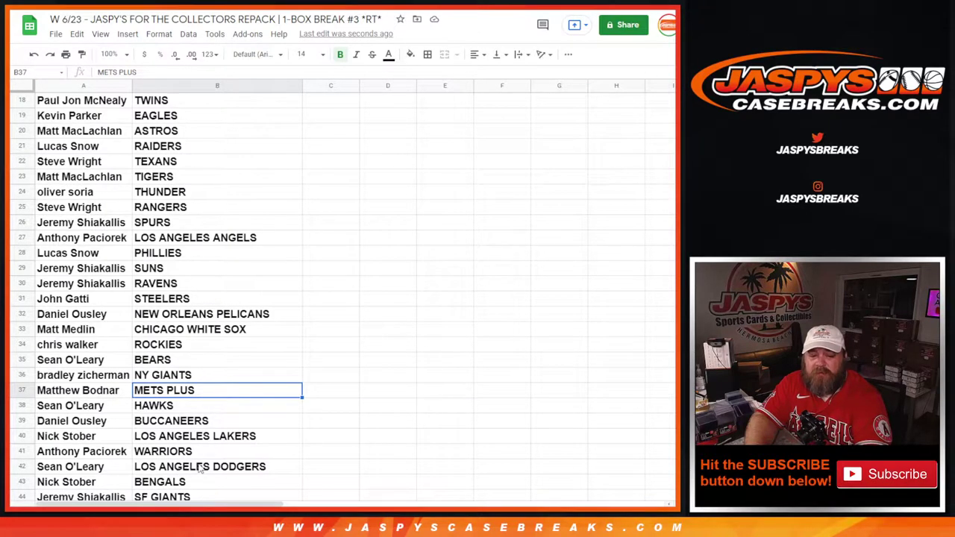
pyautogui.scroll(-1, 200, 468)
pyautogui.scroll(-1, 192, 460)
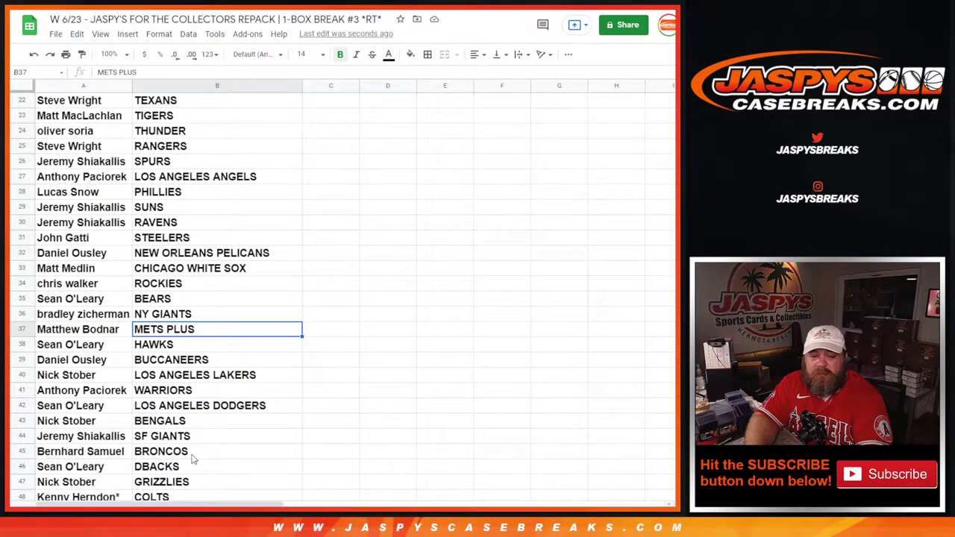
pyautogui.scroll(-1, 192, 460)
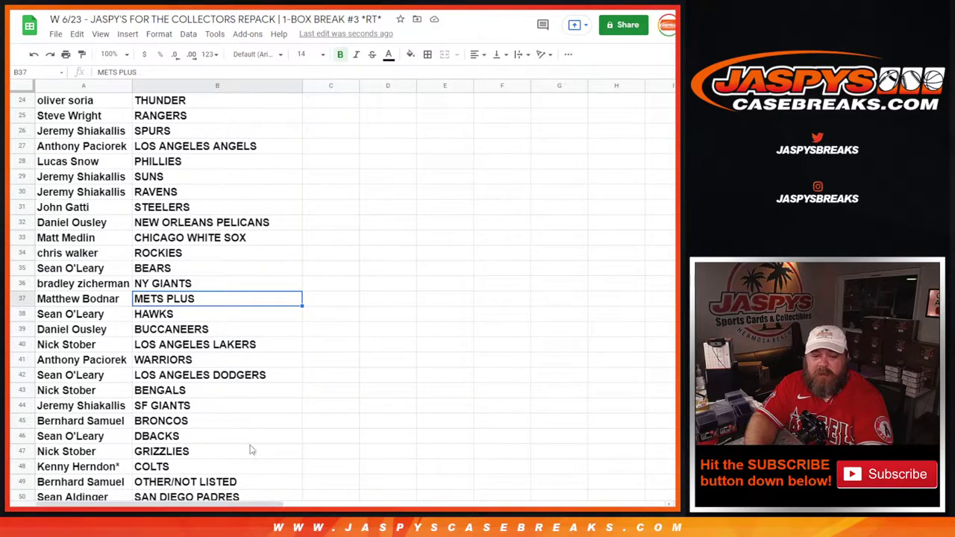
pyautogui.scroll(-1, 263, 455)
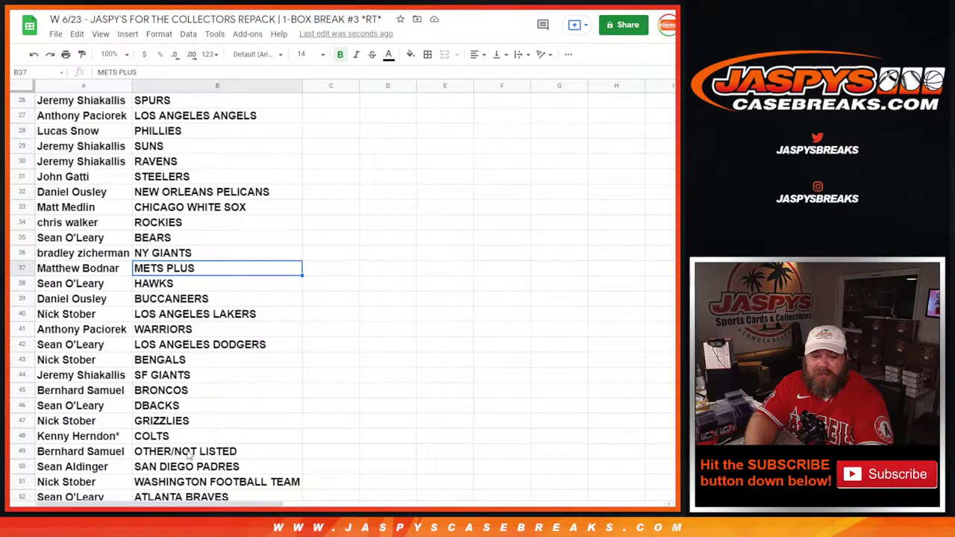
pyautogui.scroll(-3, 254, 431)
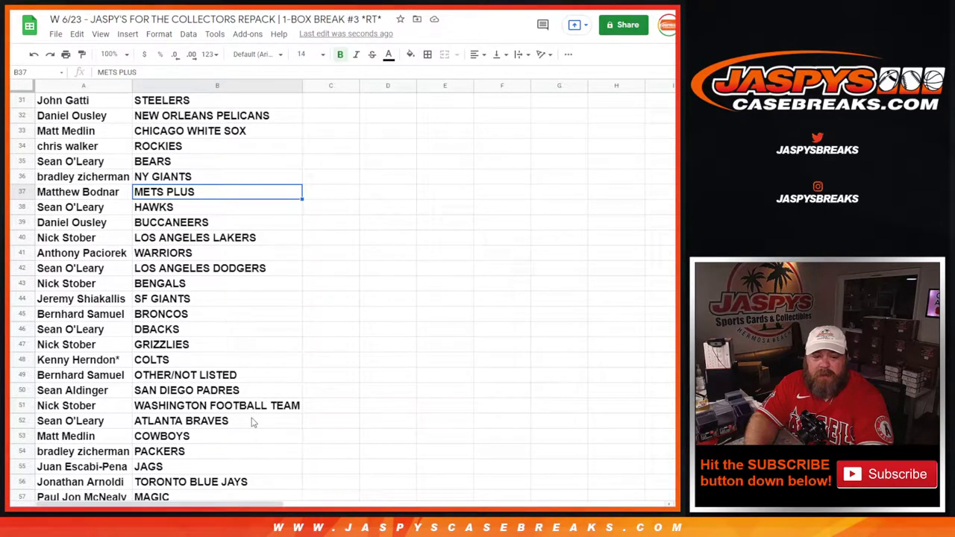
pyautogui.scroll(-1, 273, 424)
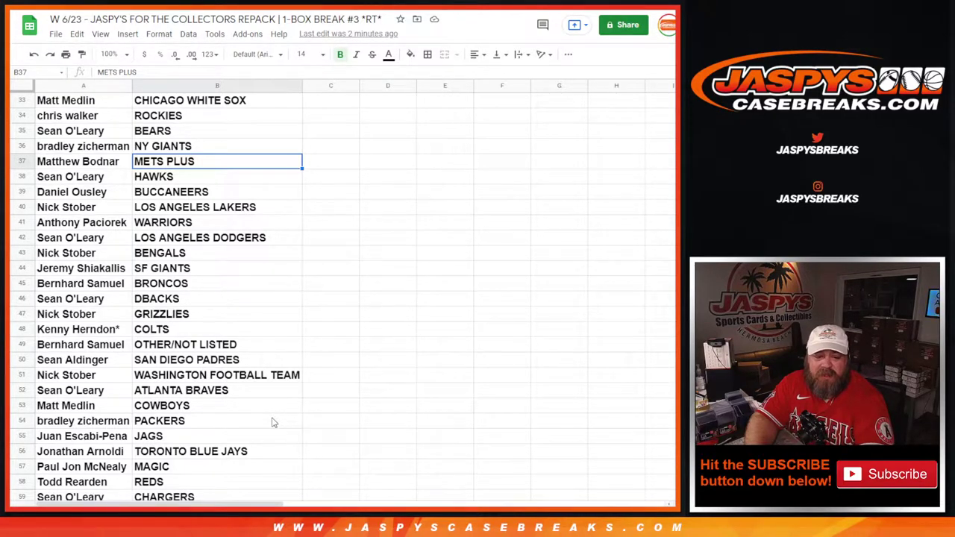
pyautogui.scroll(-3, 272, 423)
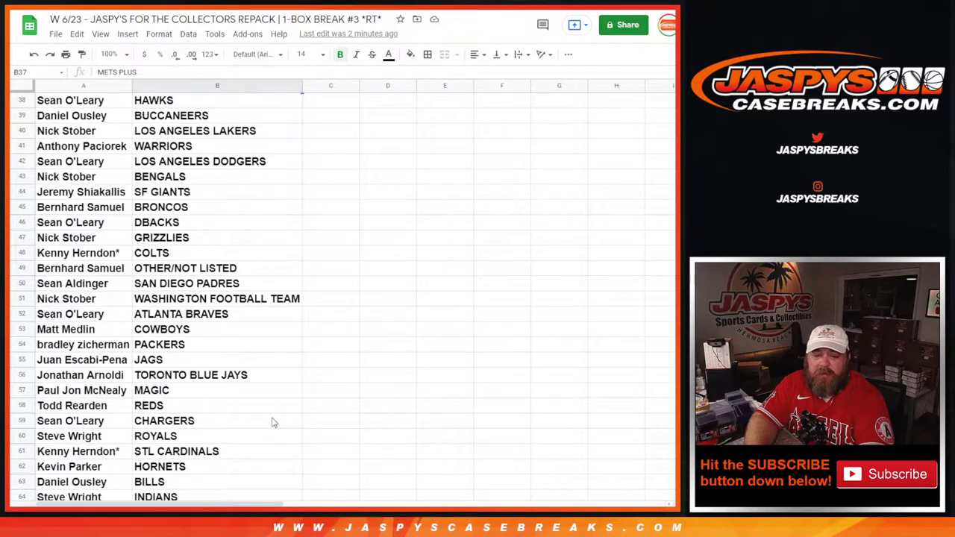
pyautogui.scroll(-1, 272, 423)
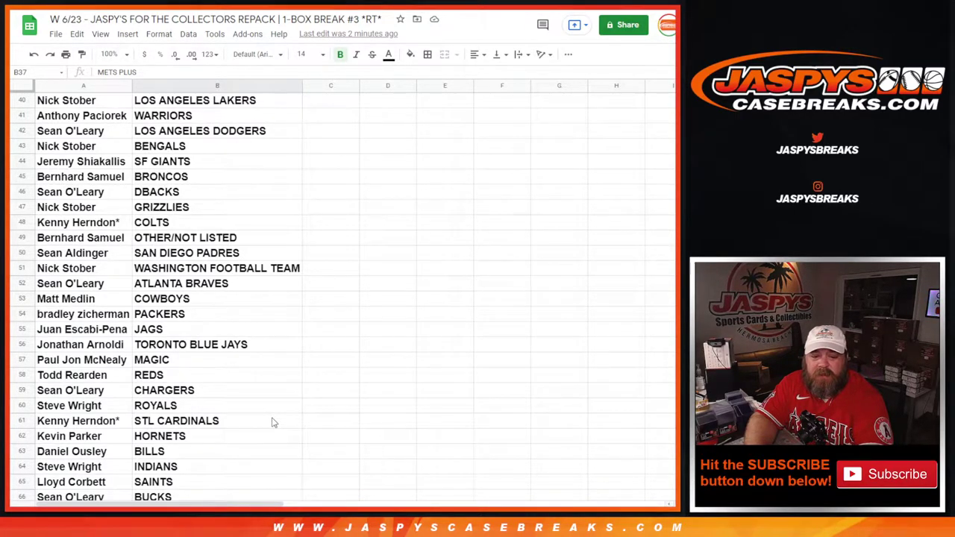
pyautogui.scroll(-1, 272, 423)
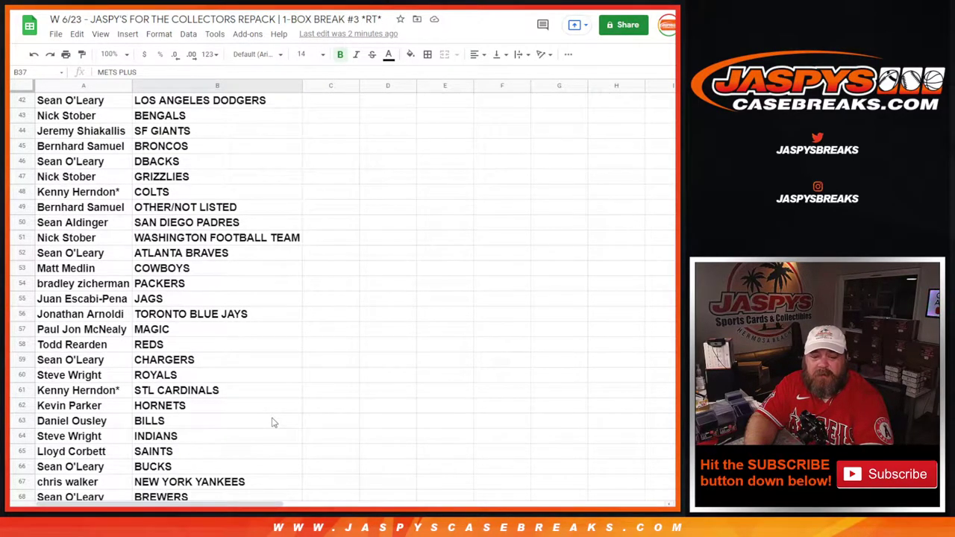
pyautogui.scroll(-2, 273, 424)
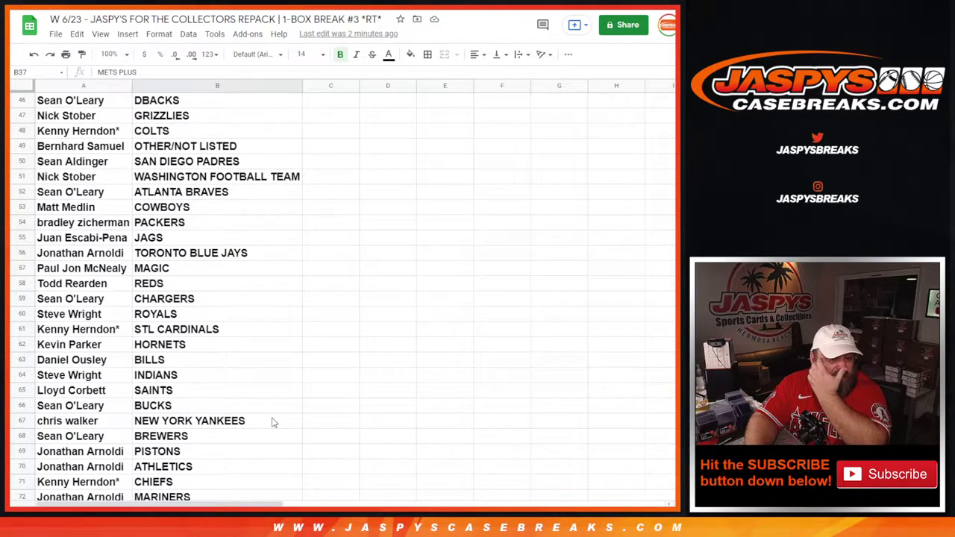
pyautogui.scroll(-2, 274, 423)
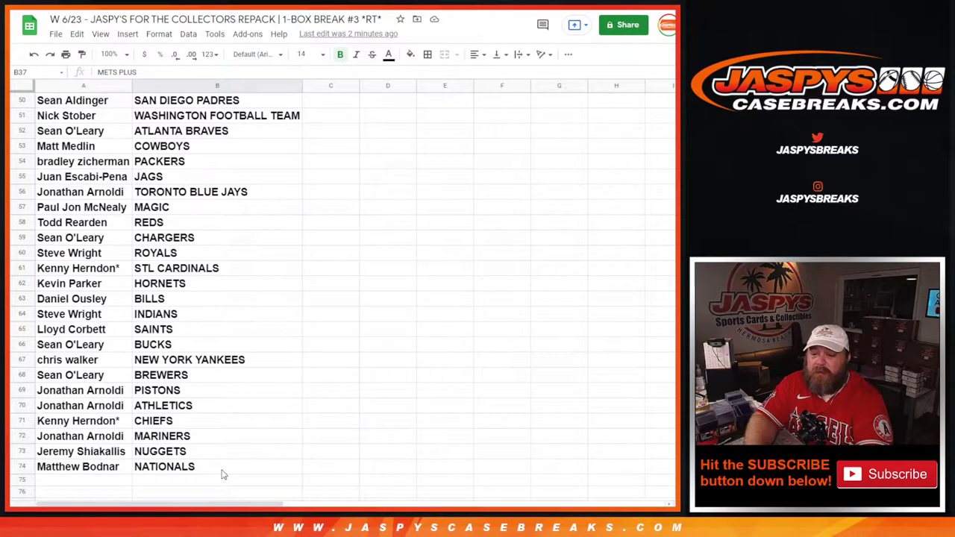
# Apply all borders to the participant and team list in A1:B74
pyautogui.moveTo(222, 474); pyautogui.dragTo(94, 69)
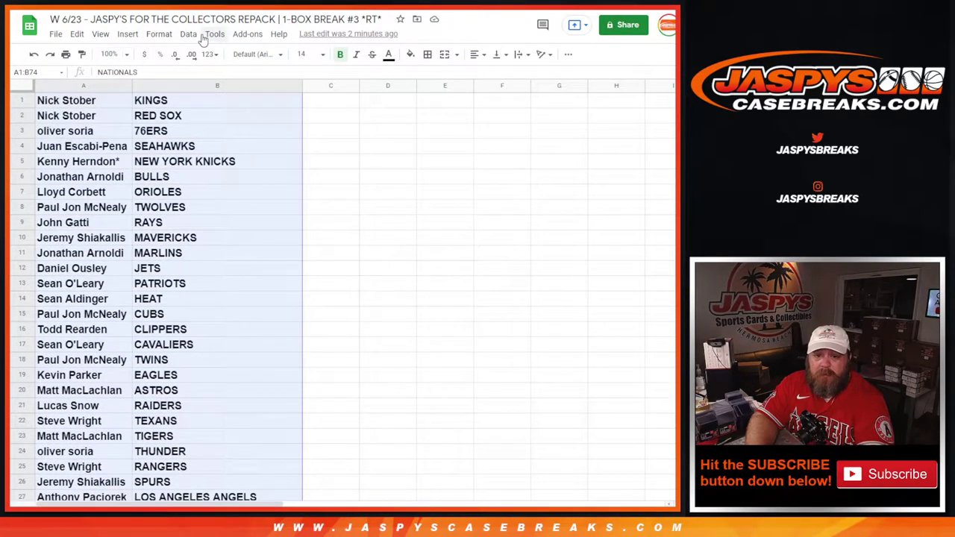
pyautogui.click(428, 55)
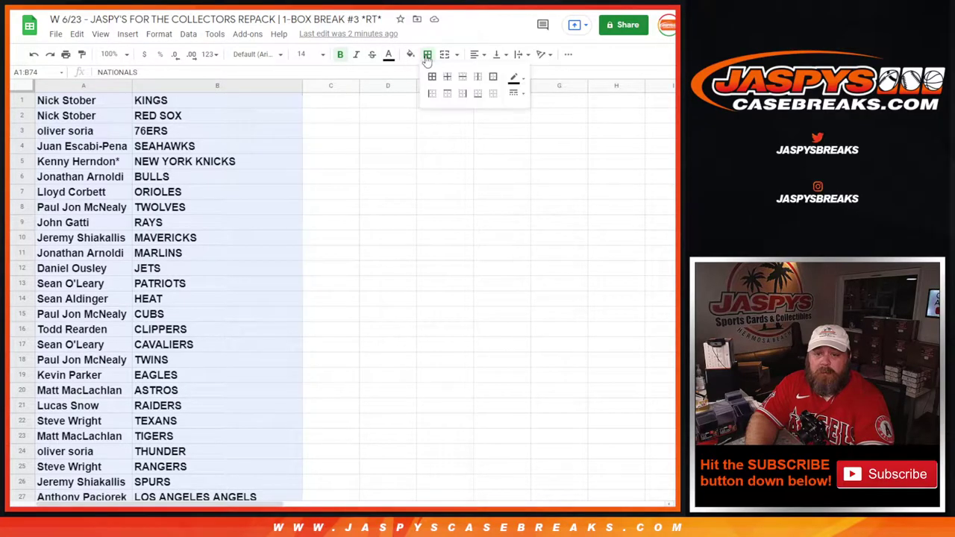
pyautogui.click(433, 78)
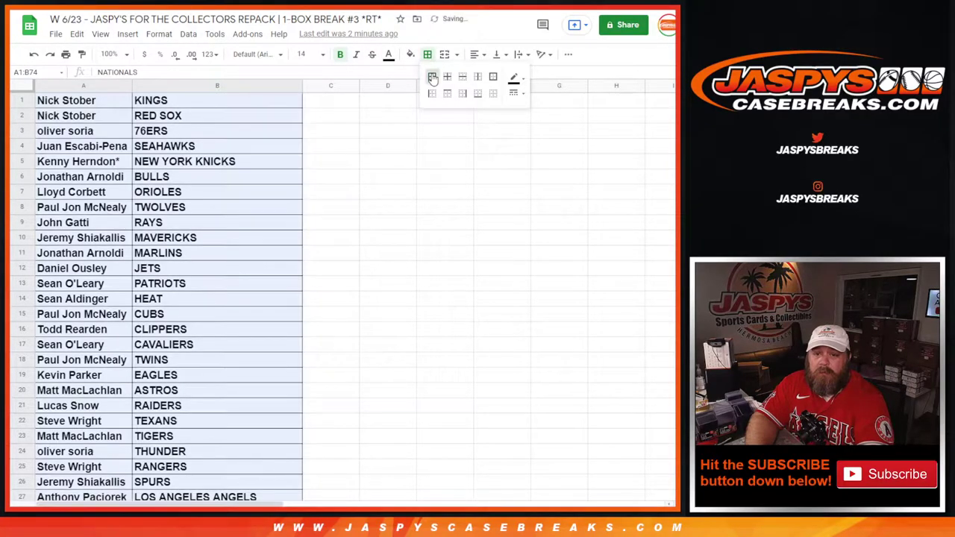
# Sort the sheet A to Z by the participant names in column A
pyautogui.click(131, 91)
pyautogui.click(126, 87)
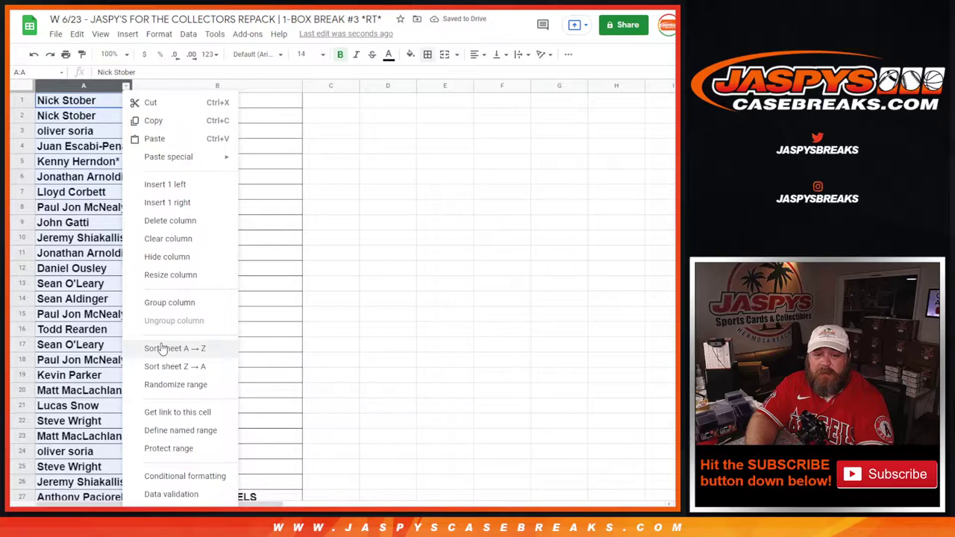
pyautogui.click(160, 348)
pyautogui.click(278, 240)
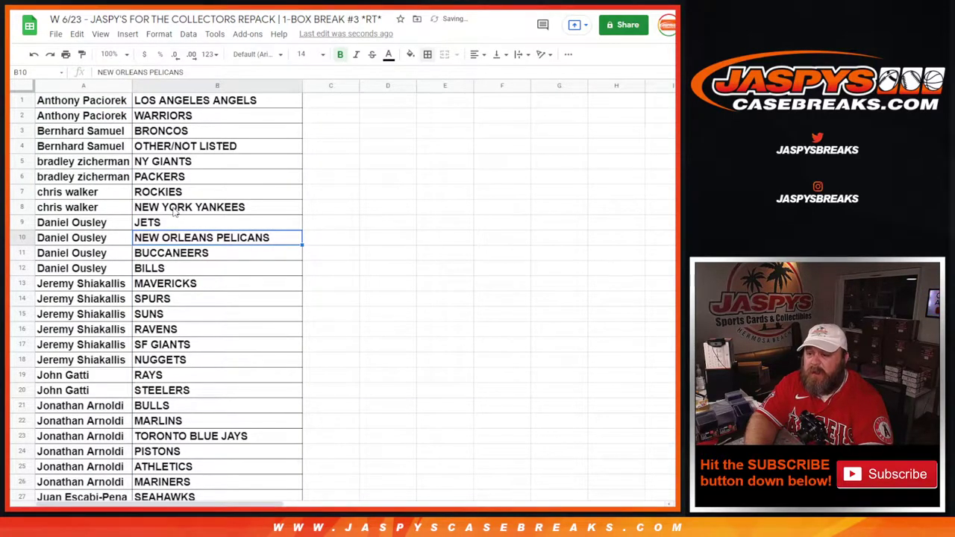
# Go through each participant's group of teams down to row 74, and check the RANGERS and METS PLUS rows
pyautogui.click(117, 103)
pyautogui.keyDown('shift'); pyautogui.click(120, 119); pyautogui.keyUp('shift')
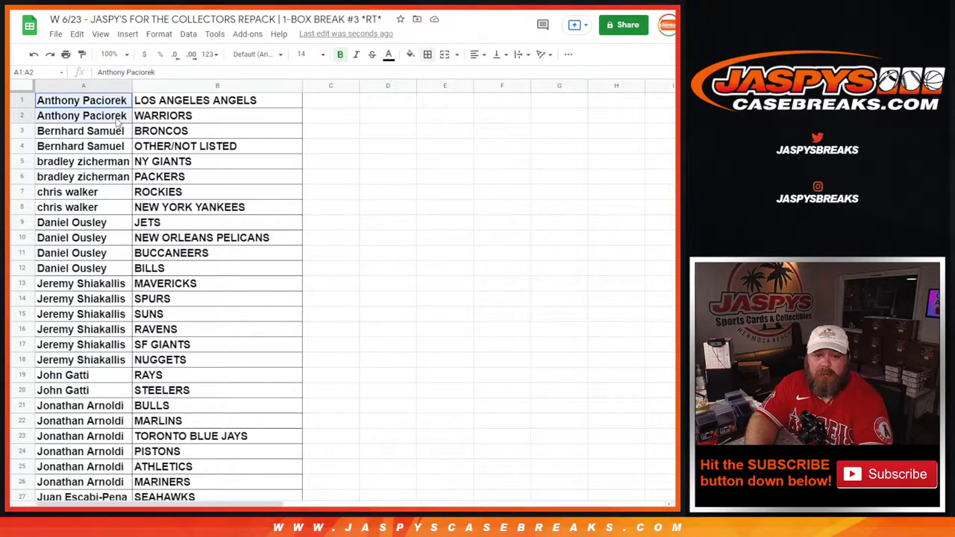
pyautogui.moveTo(95, 134); pyautogui.dragTo(89, 363)
pyautogui.scroll(-2, 179, 340)
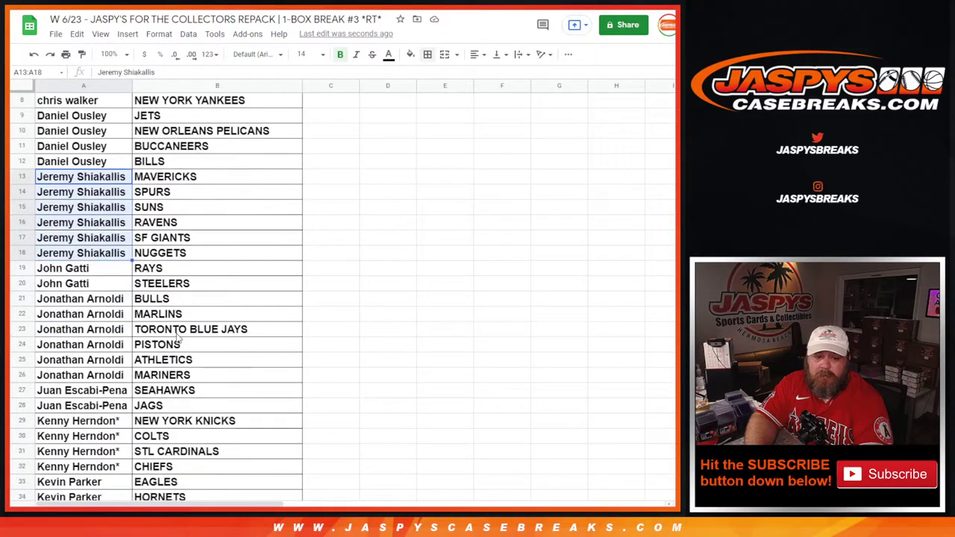
pyautogui.moveTo(83, 273); pyautogui.dragTo(75, 371)
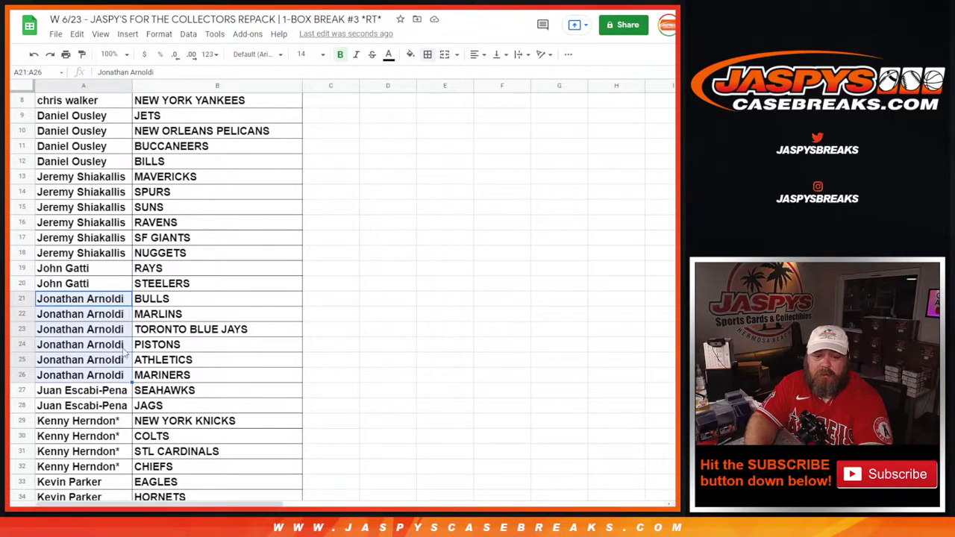
pyautogui.scroll(-3, 90, 336)
pyautogui.click(102, 288)
pyautogui.moveTo(102, 291); pyautogui.dragTo(115, 318)
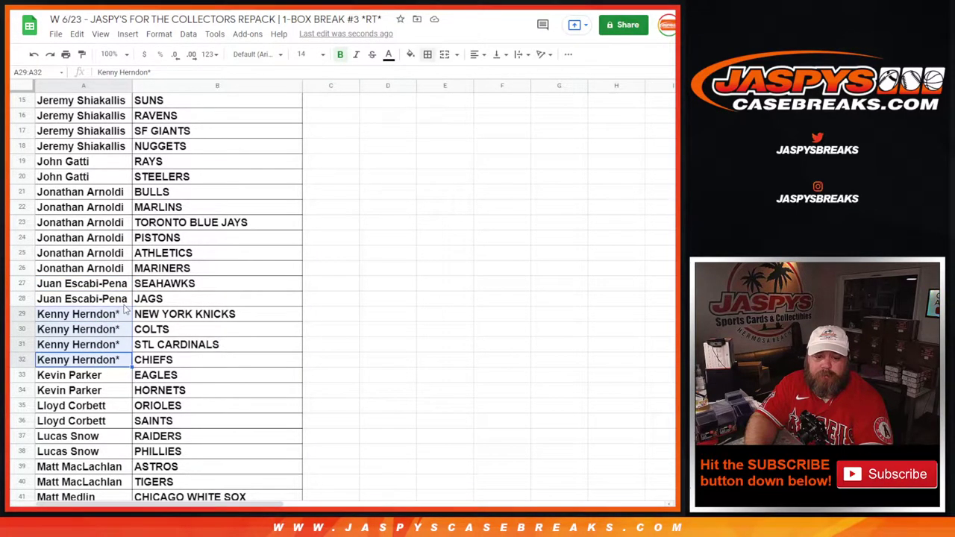
pyautogui.scroll(-4, 116, 317)
pyautogui.moveTo(105, 227); pyautogui.dragTo(100, 391)
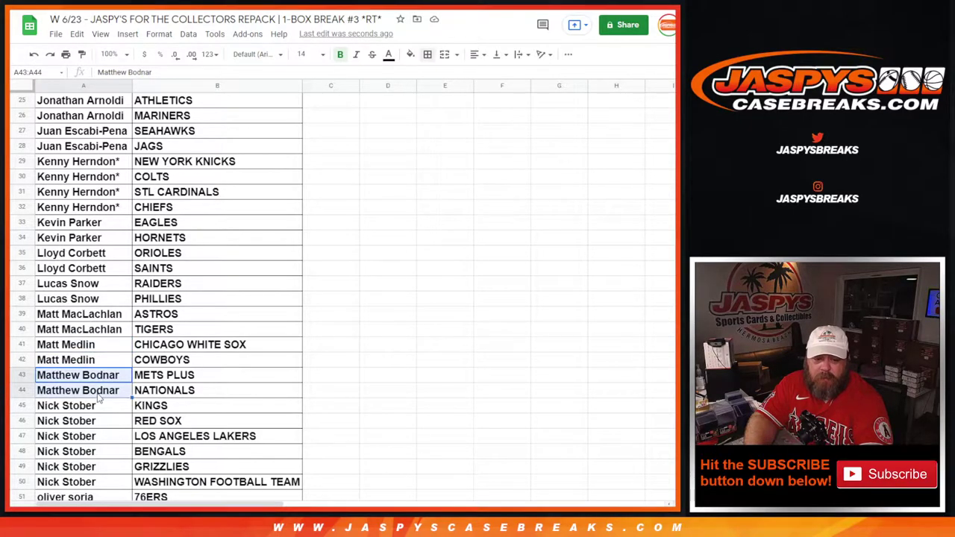
pyautogui.scroll(-5, 101, 336)
pyautogui.moveTo(100, 258); pyautogui.dragTo(96, 331)
pyautogui.scroll(-2, 95, 331)
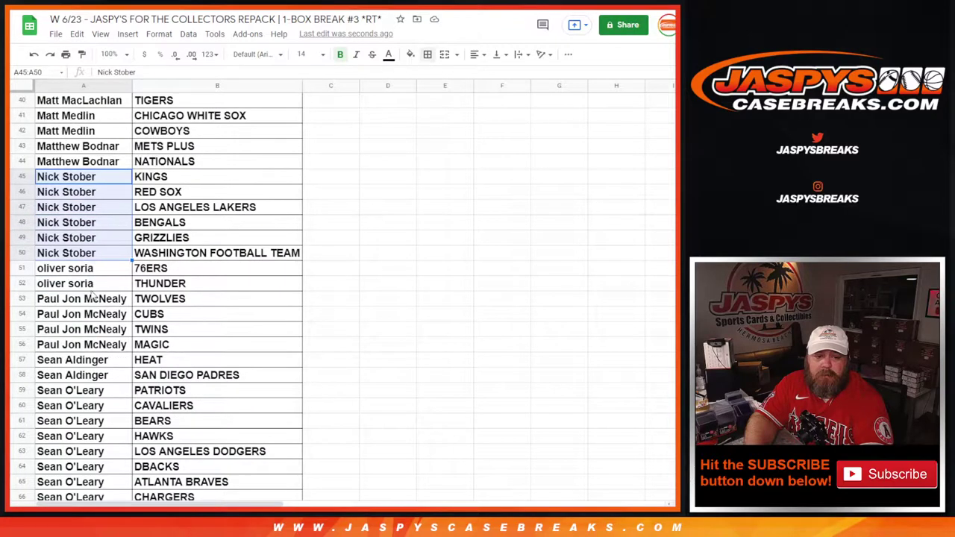
pyautogui.moveTo(98, 270); pyautogui.dragTo(100, 348)
pyautogui.scroll(-3, 101, 348)
pyautogui.moveTo(96, 254); pyautogui.dragTo(95, 271)
pyautogui.scroll(-3, 95, 272)
pyautogui.moveTo(94, 181); pyautogui.dragTo(90, 409)
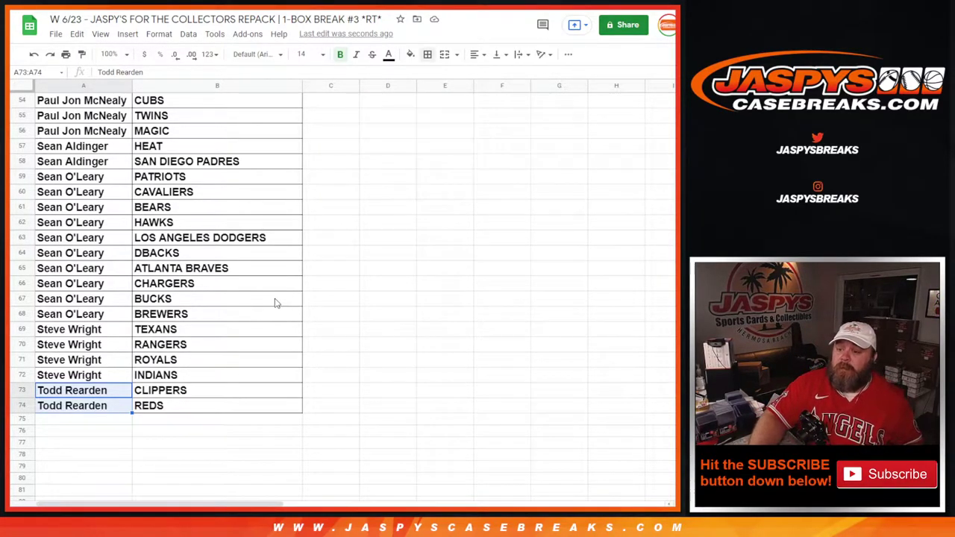
pyautogui.click(410, 289)
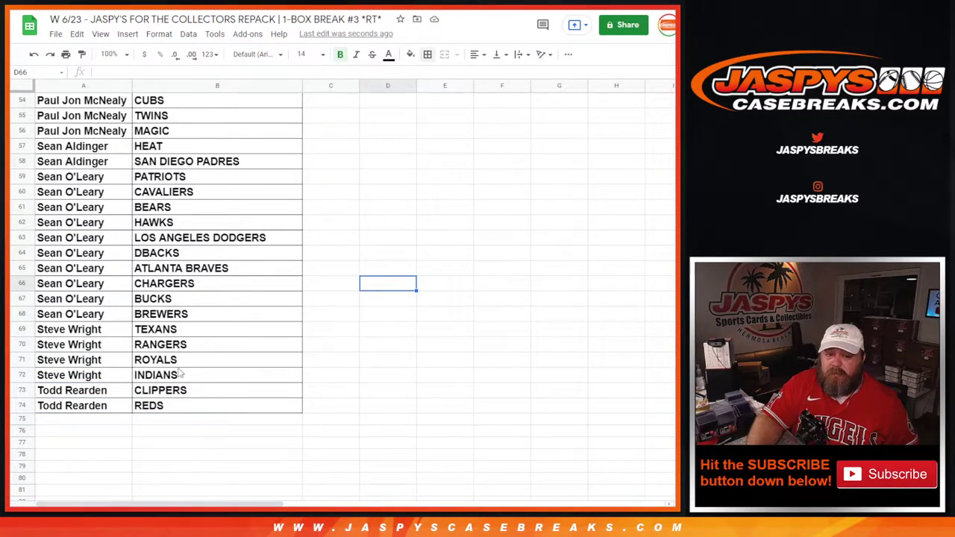
pyautogui.click(107, 347)
pyautogui.click(151, 345)
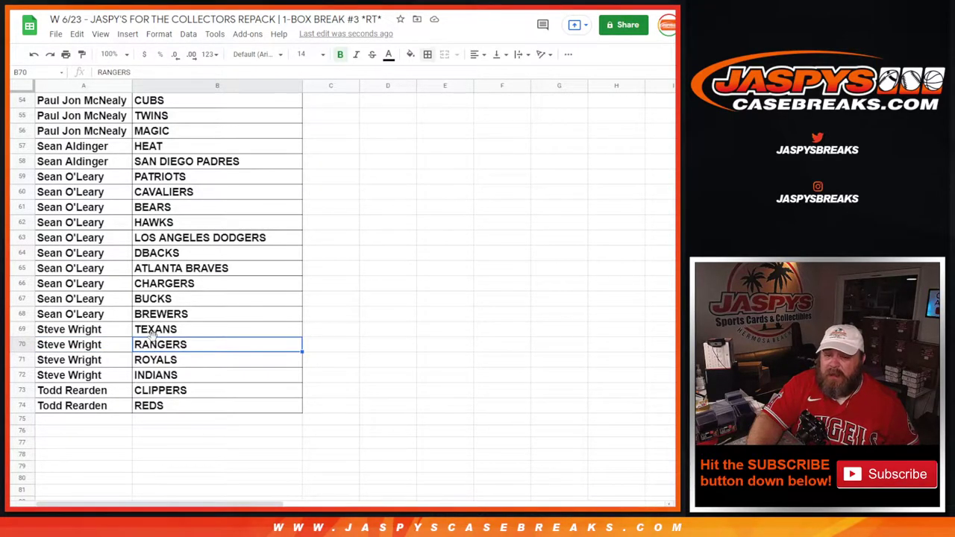
pyautogui.scroll(5, 153, 343)
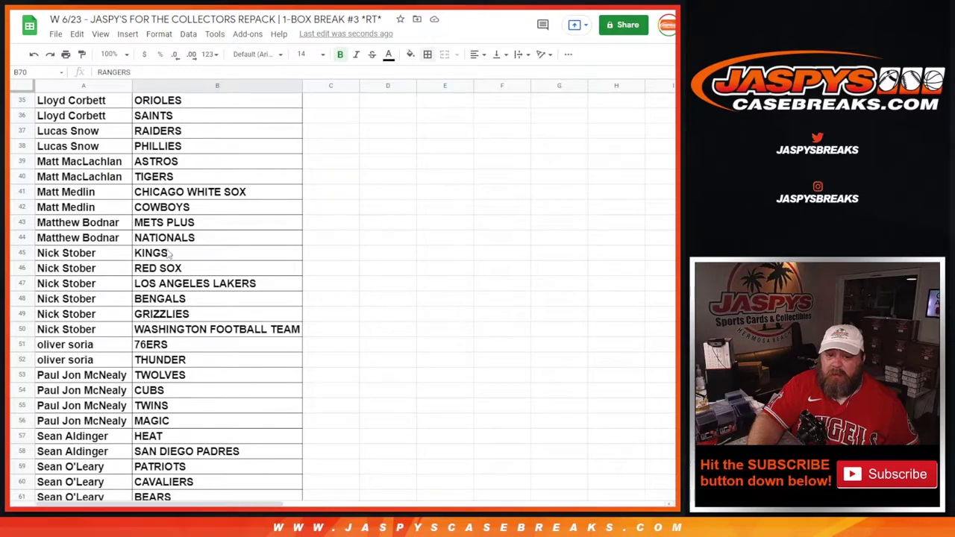
pyautogui.click(160, 225)
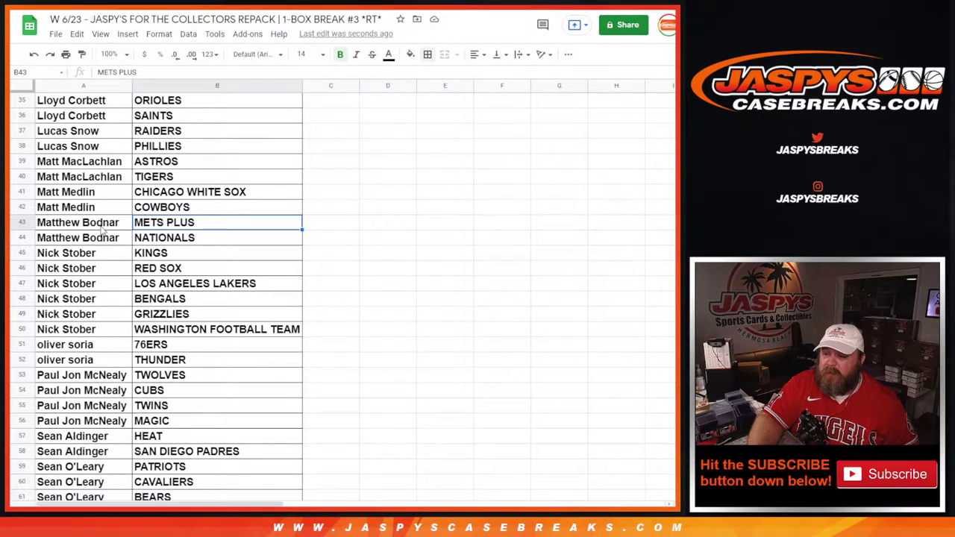
# Sort the sheet A to Z by the team names in column B
pyautogui.click(296, 87)
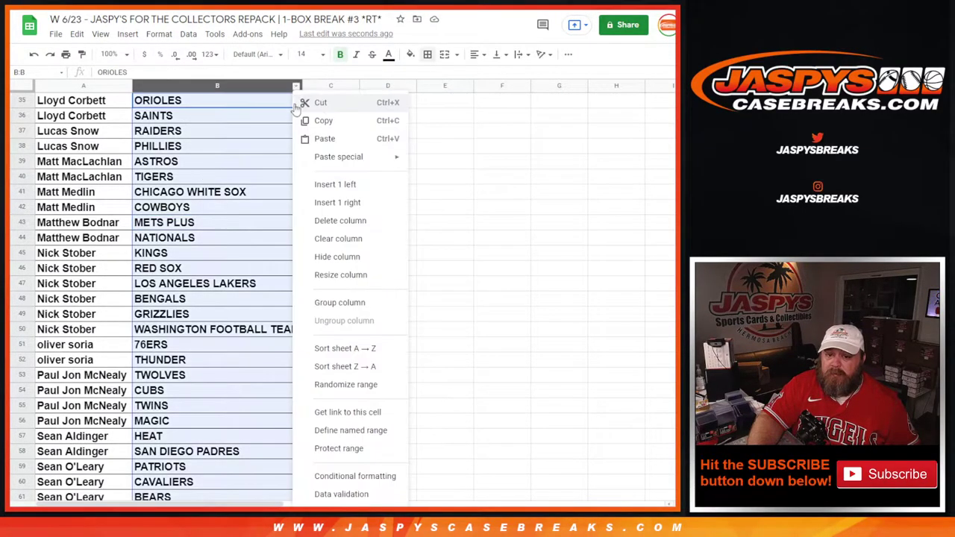
pyautogui.click(328, 348)
pyautogui.click(255, 284)
# Read through the team-sorted assignments from the first rows down to row 74
pyautogui.scroll(4, 254, 295)
pyautogui.scroll(6, 255, 295)
pyautogui.scroll(-2, 256, 295)
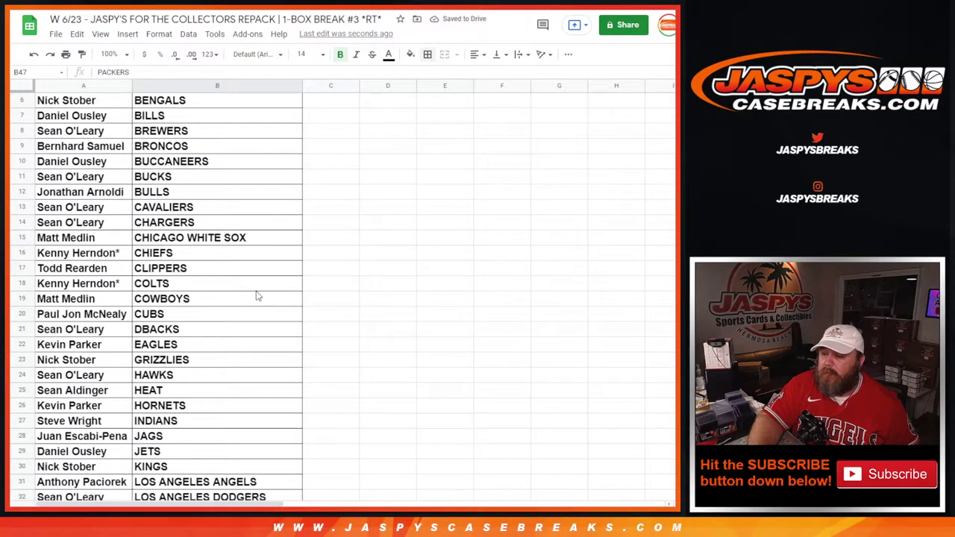
pyautogui.scroll(-6, 256, 296)
pyautogui.scroll(-4, 256, 295)
pyautogui.scroll(-8, 256, 296)
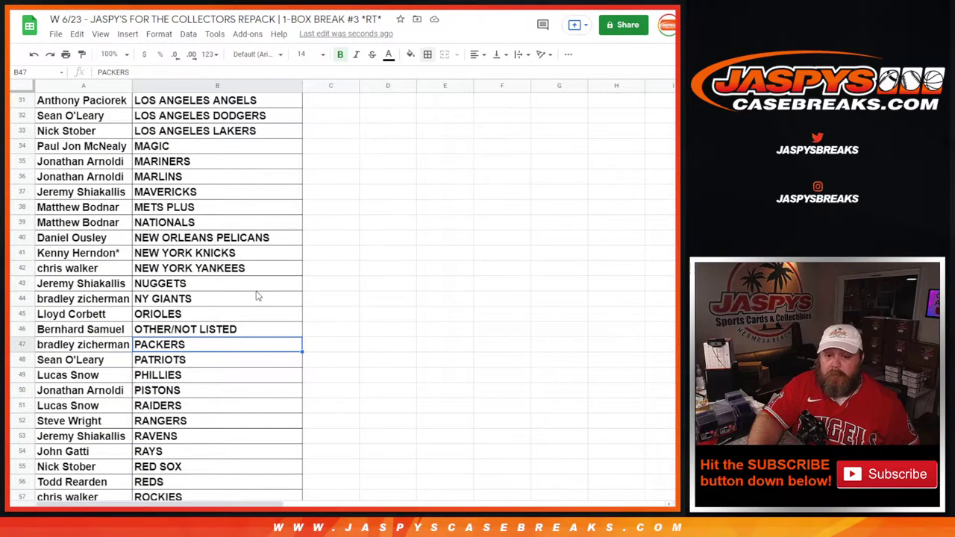
pyautogui.scroll(-1, 256, 295)
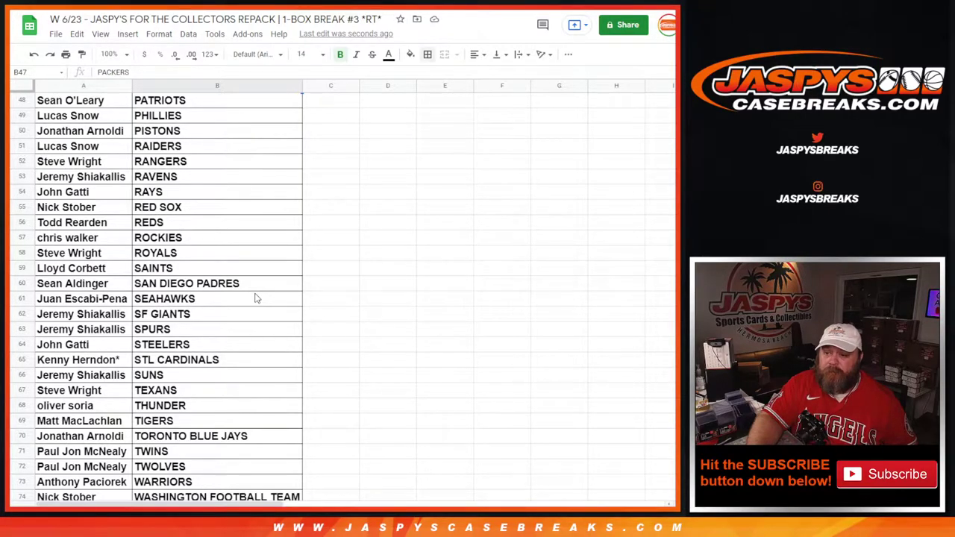
pyautogui.scroll(-1, 222, 336)
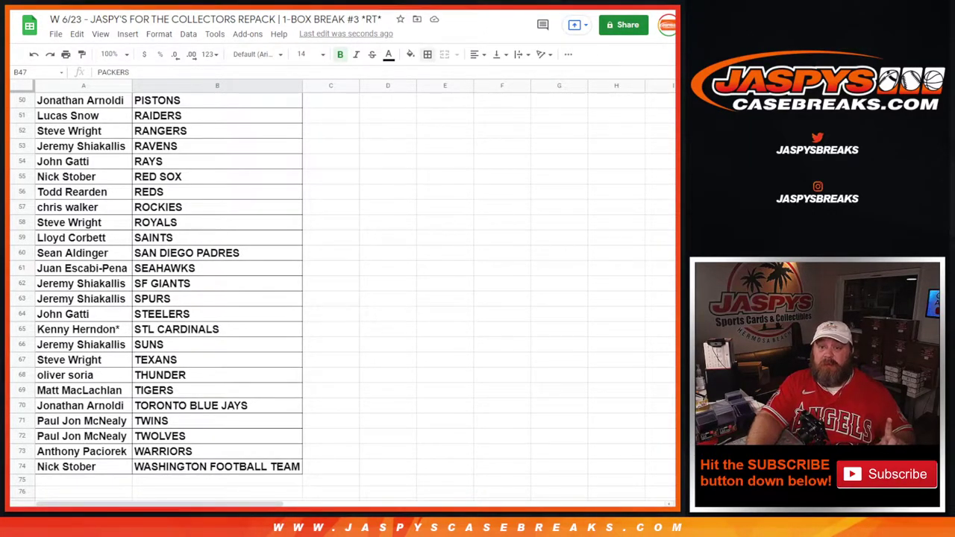
# Switch to RANDOM.ORG and generate a true random number between 1 and 12
pyautogui.hotkey('ctrl', 'Tab')
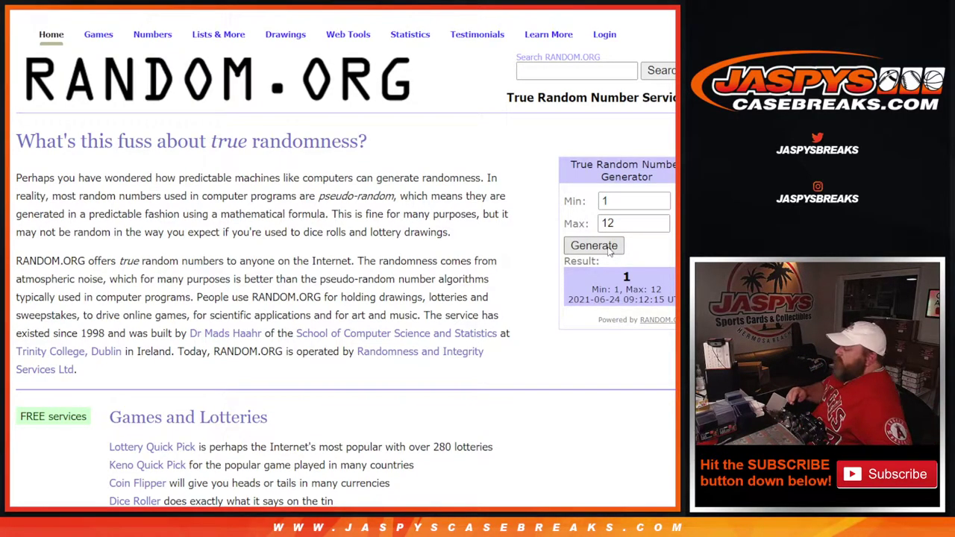
pyautogui.click(606, 245)
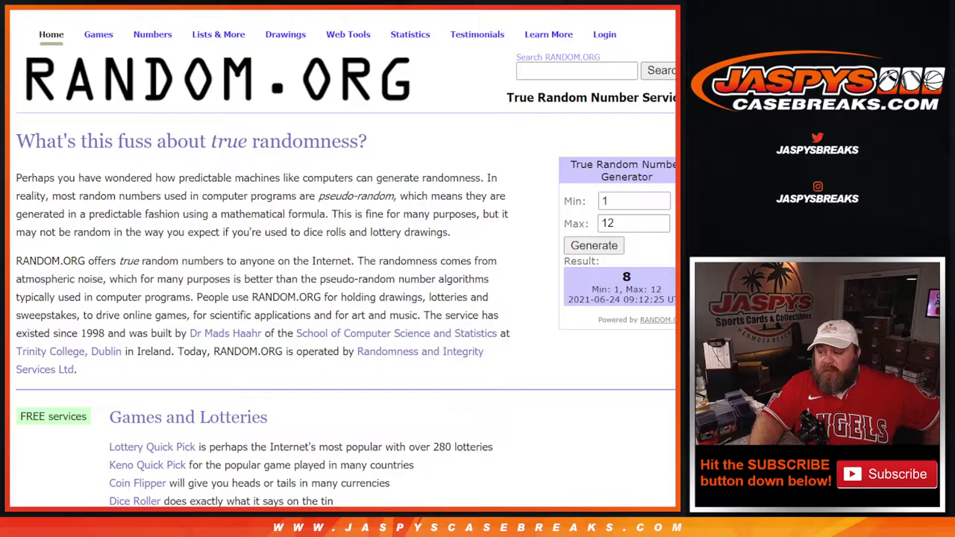
# Return to the Google Sheets spreadsheet and move the traded participant name from C44 to A58, beside ROYALS
pyautogui.hotkey('ctrl', 'Tab')
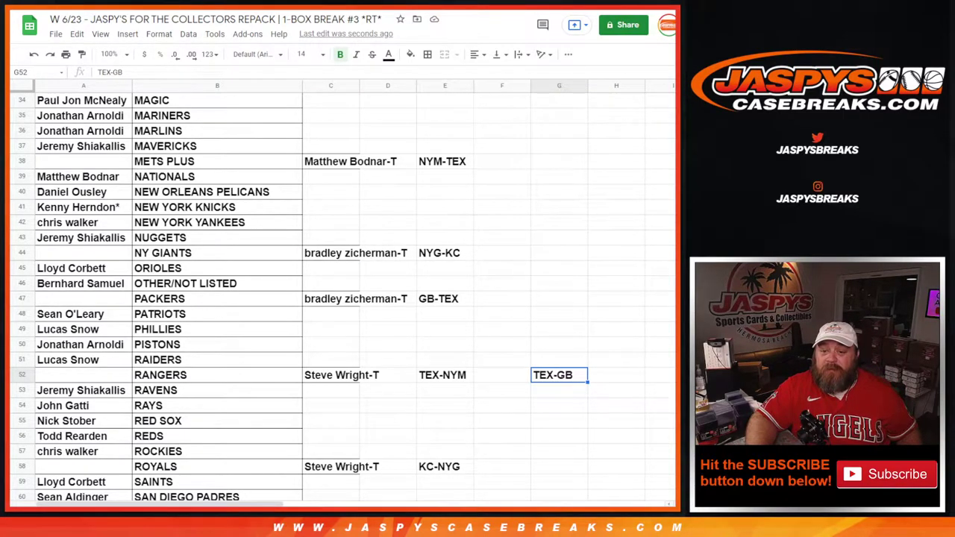
pyautogui.click(335, 255)
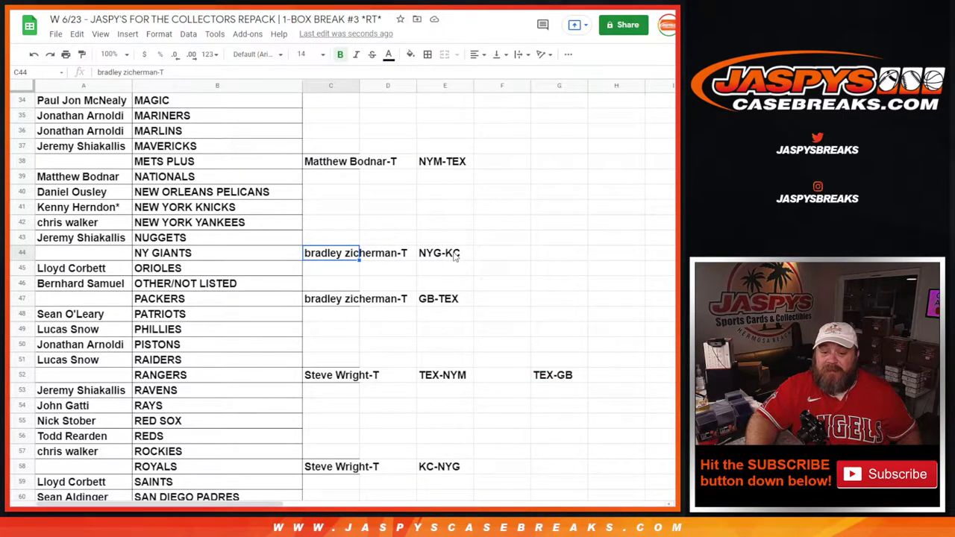
pyautogui.click(455, 255)
pyautogui.click(340, 254)
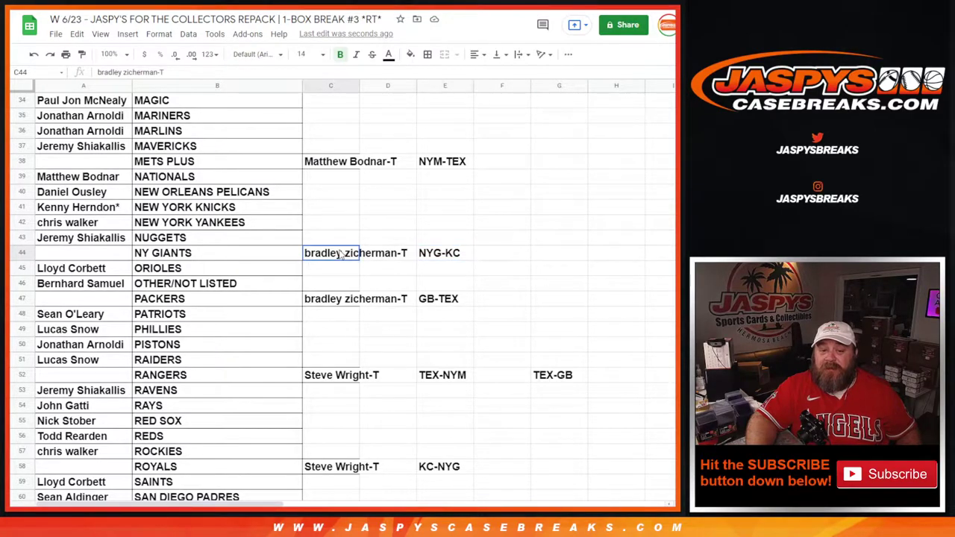
pyautogui.rightClick(340, 255)
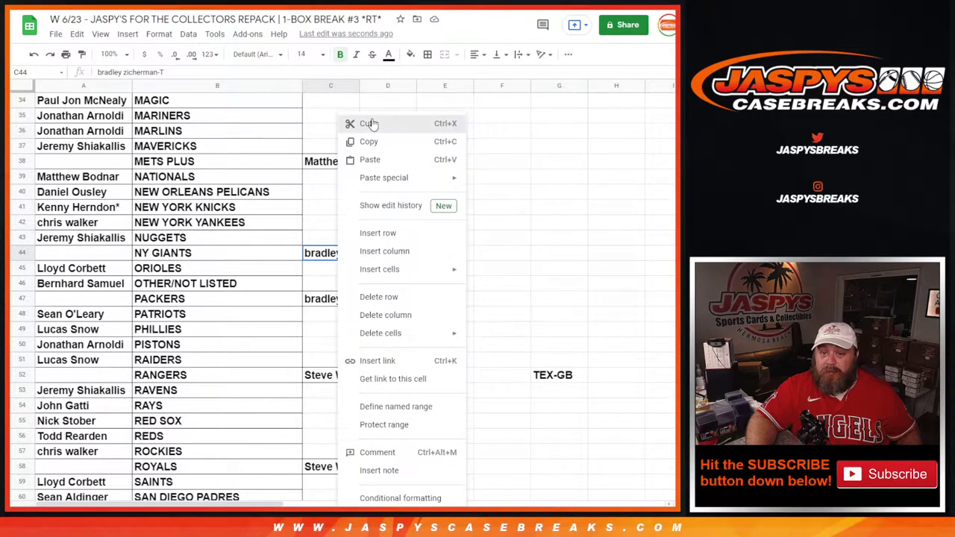
pyautogui.click(365, 123)
pyautogui.click(49, 466)
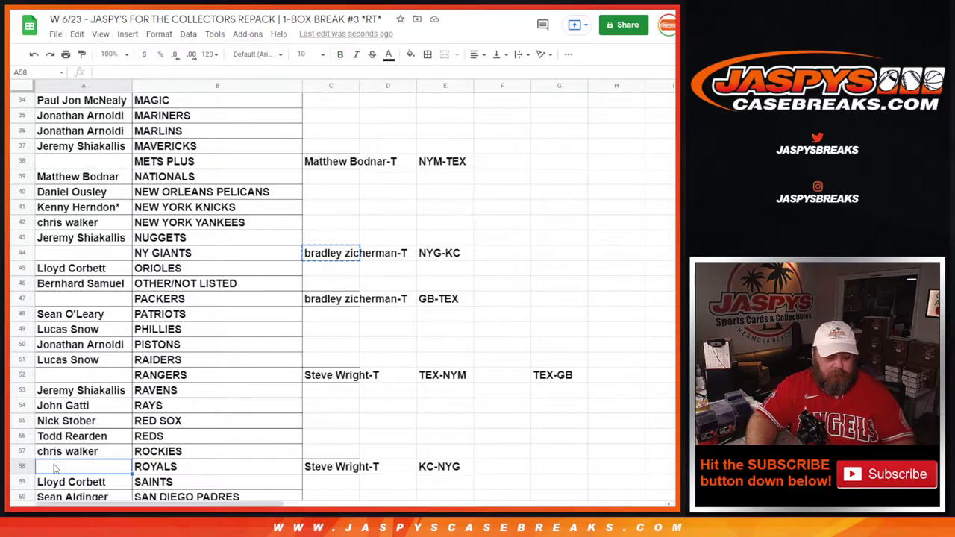
pyautogui.hotkey('ctrl', 'v')
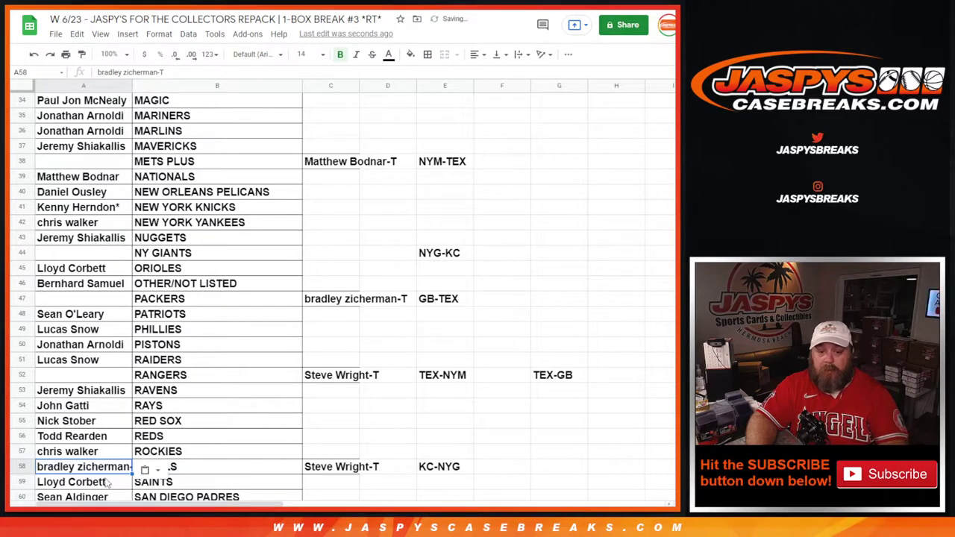
# Move the traded participant name from C58 to A44, beside NY GIANTS
pyautogui.rightClick(327, 468)
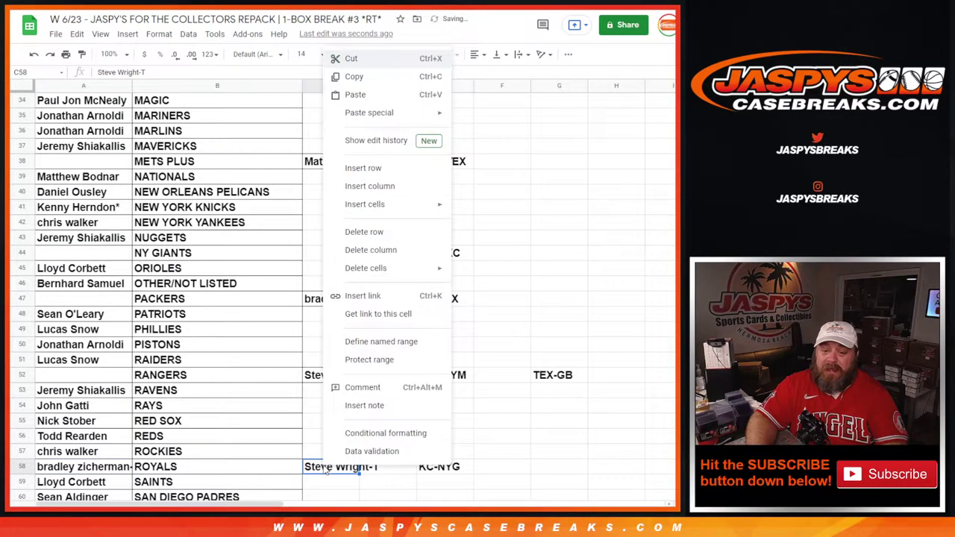
pyautogui.click(400, 58)
pyautogui.click(107, 255)
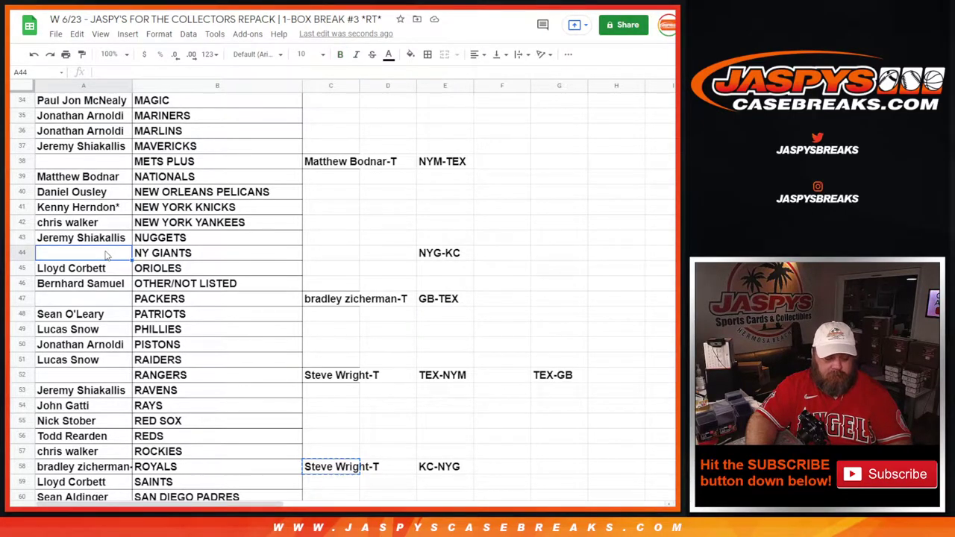
pyautogui.hotkey('ctrl', 'v')
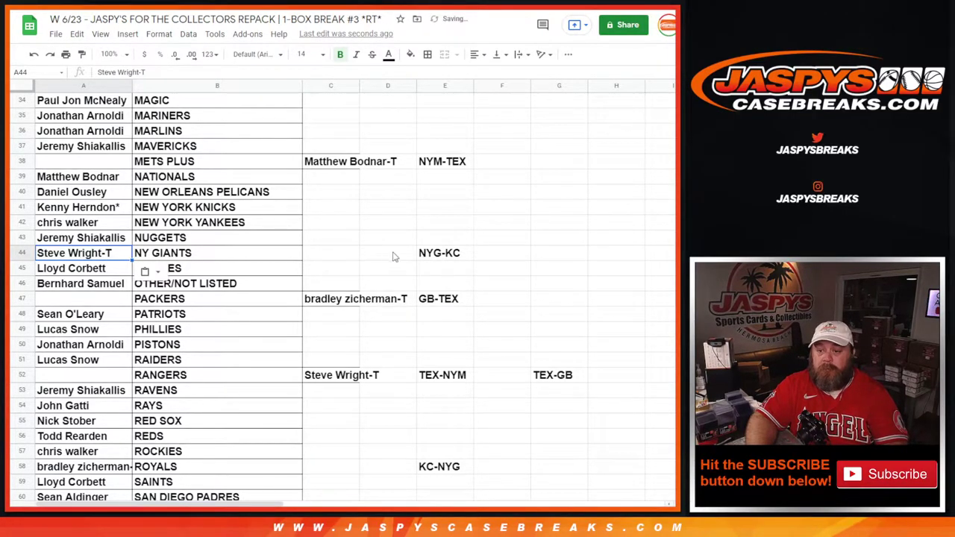
# Delete the trade notes NYG-KC in E44 and KC-NYG in E58
pyautogui.click(458, 259)
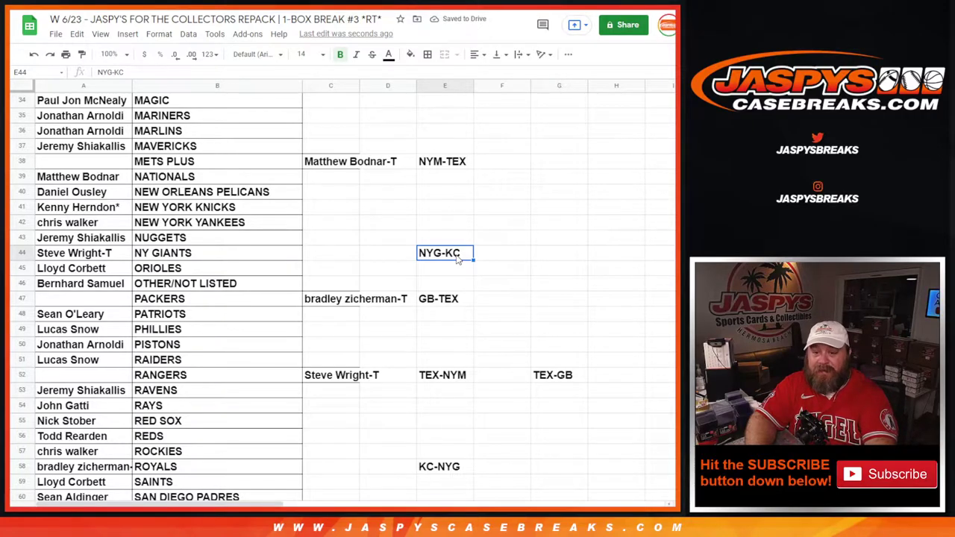
pyautogui.press('Delete')
pyautogui.click(445, 473)
pyautogui.press('Delete')
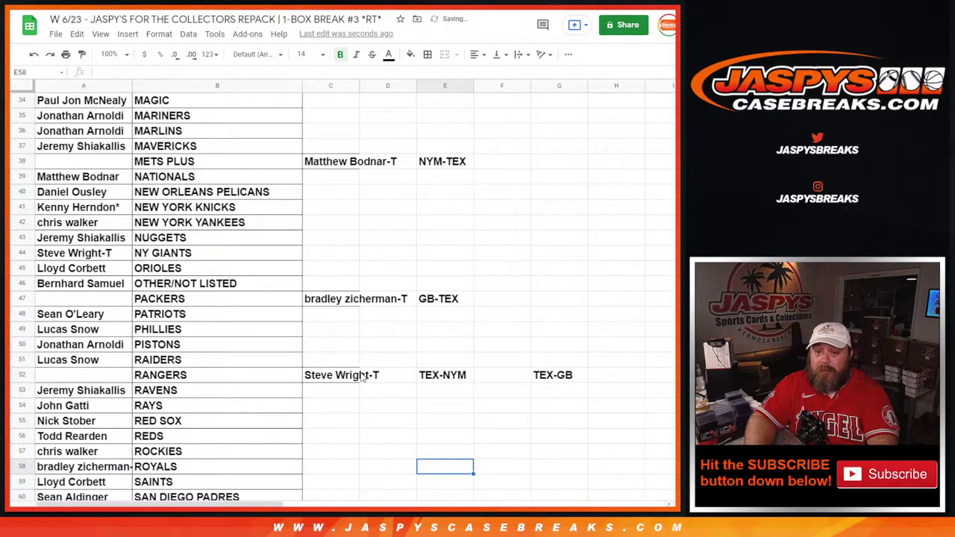
# Move the traded participant name from C38 to A52, beside RANGERS
pyautogui.rightClick(334, 168)
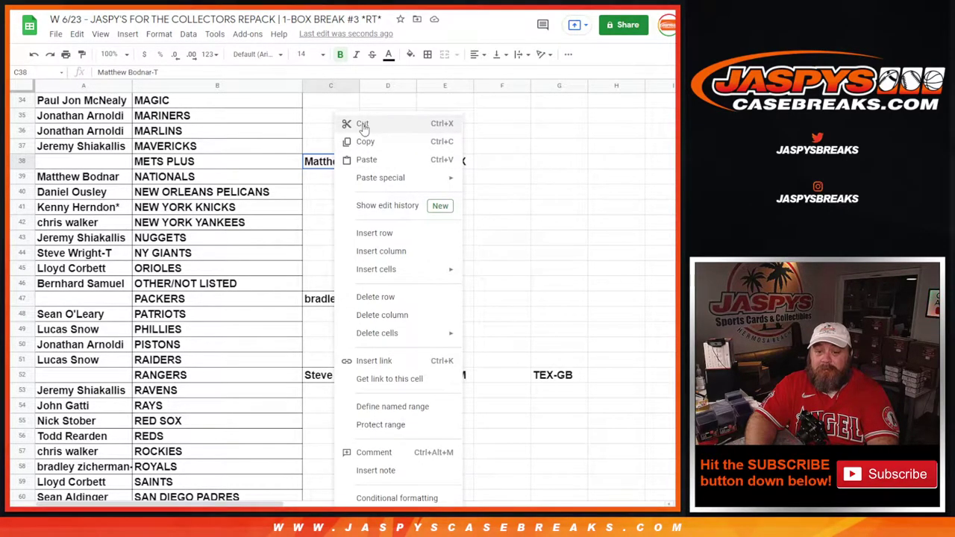
pyautogui.click(363, 125)
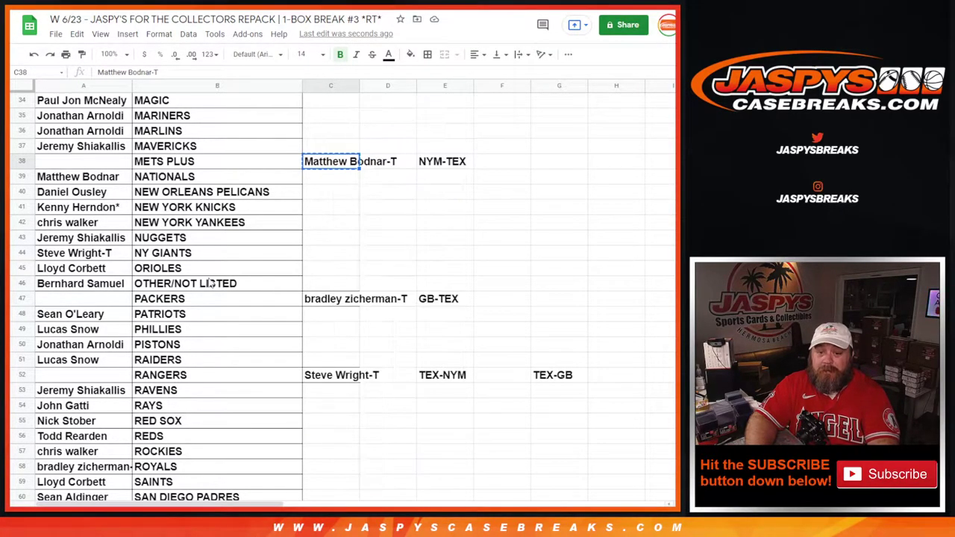
pyautogui.click(88, 379)
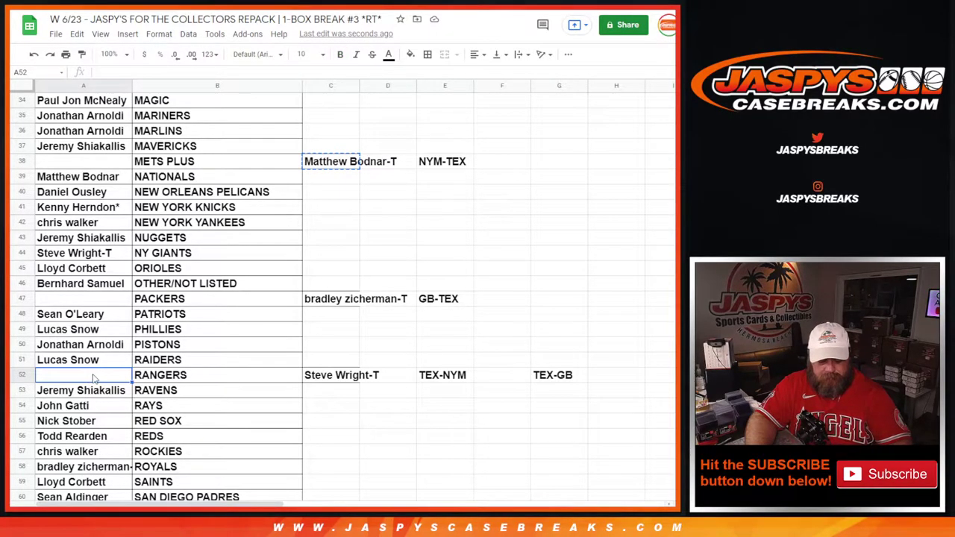
pyautogui.hotkey('ctrl', 'v')
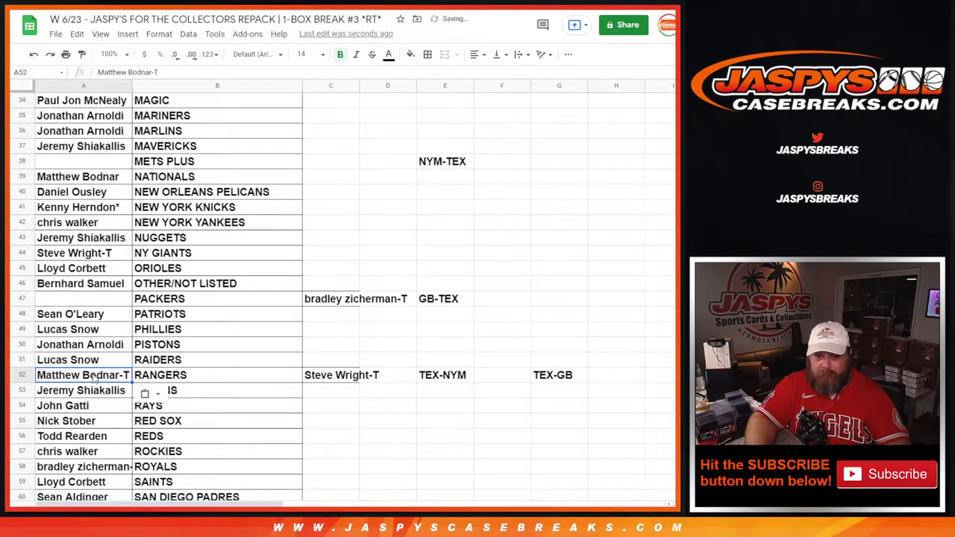
# Move the traded participant name from C52 to A38, beside METS PLUS
pyautogui.rightClick(342, 378)
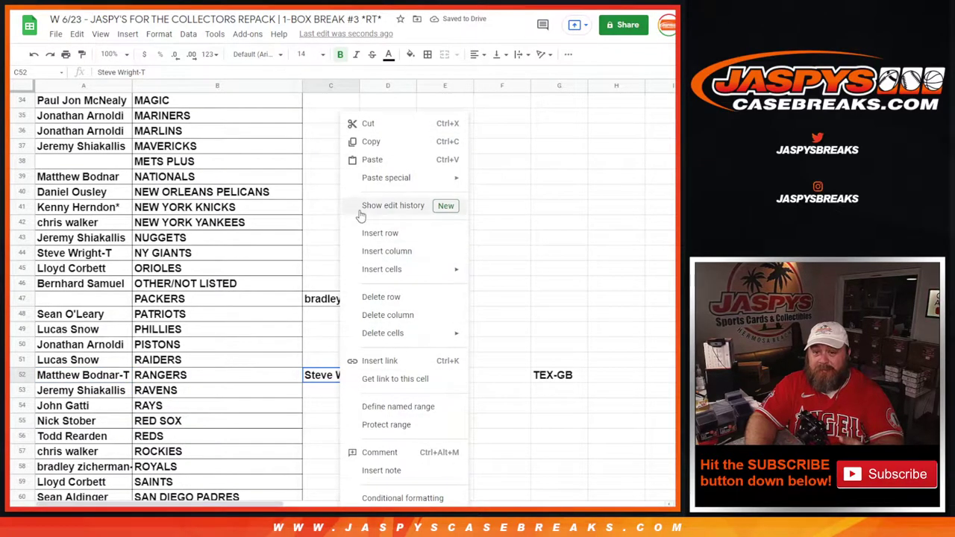
pyautogui.click(371, 141)
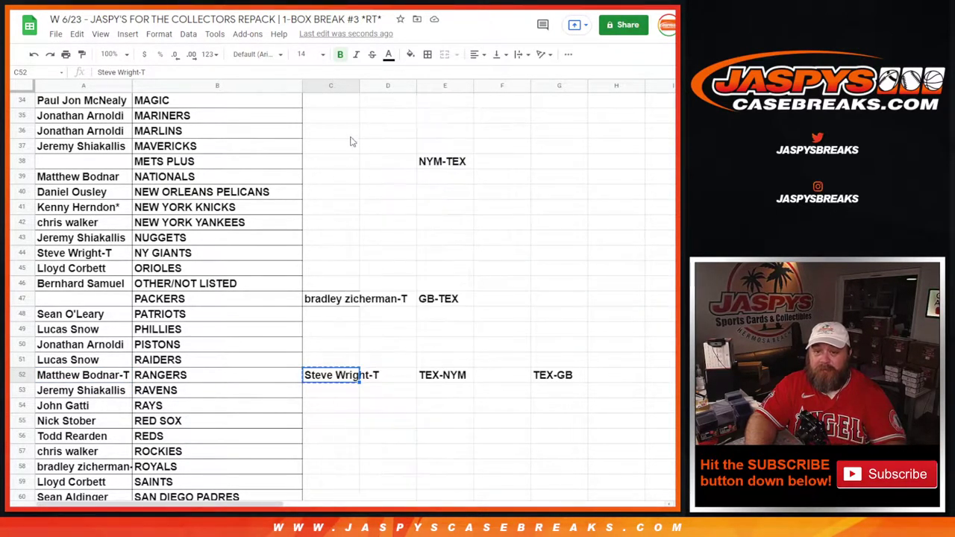
pyautogui.click(97, 166)
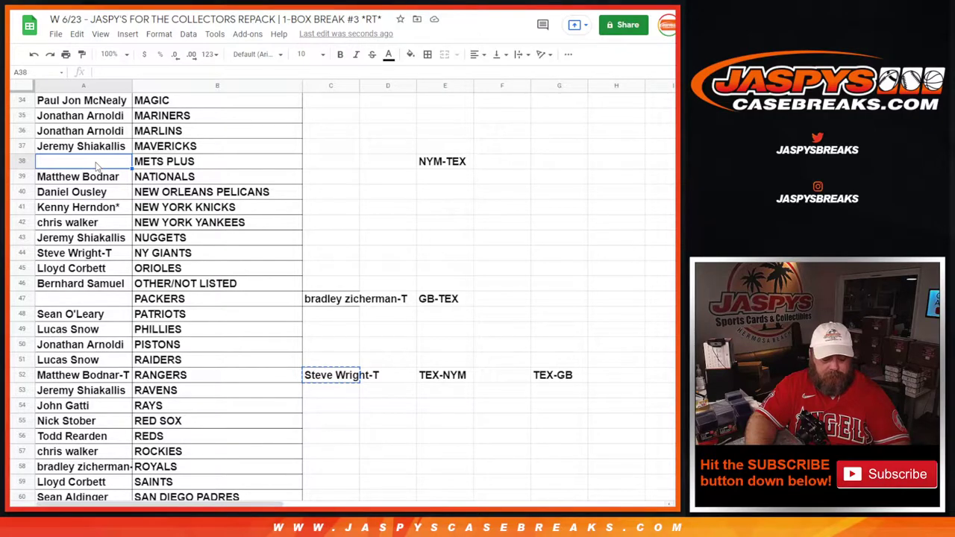
pyautogui.hotkey('ctrl', 'v')
# Delete the trade notes NYM-TEX in E38 and TEX-NYM in E52
pyautogui.click(449, 163)
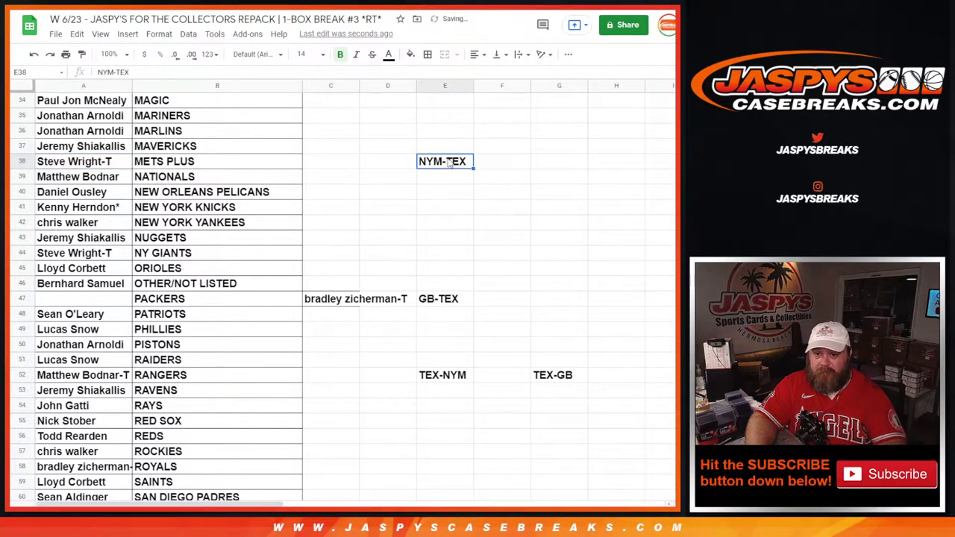
pyautogui.press('Delete')
pyautogui.click(447, 380)
pyautogui.press('Delete')
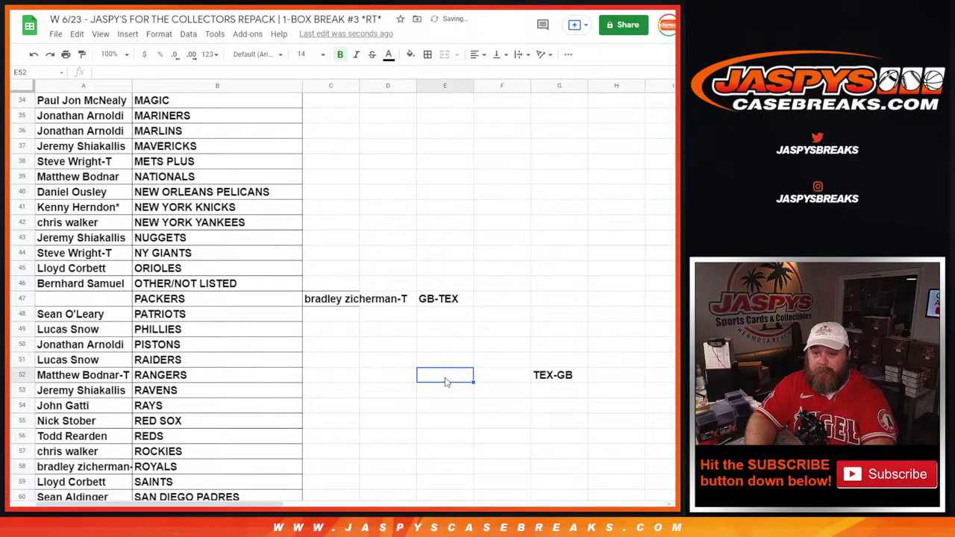
# Carry out the TEX-GB trade by moving the participant name from A52 to A47, beside PACKERS
pyautogui.click(554, 377)
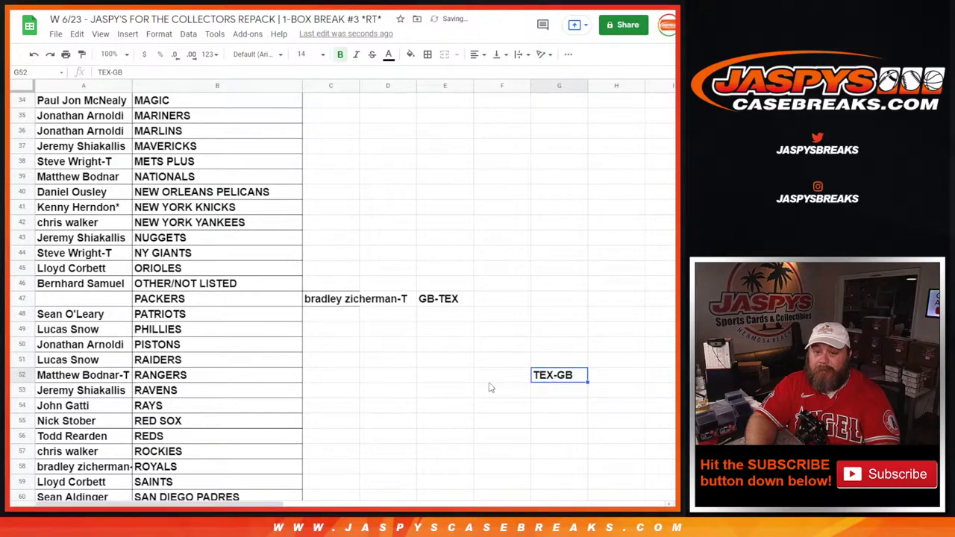
pyautogui.click(101, 377)
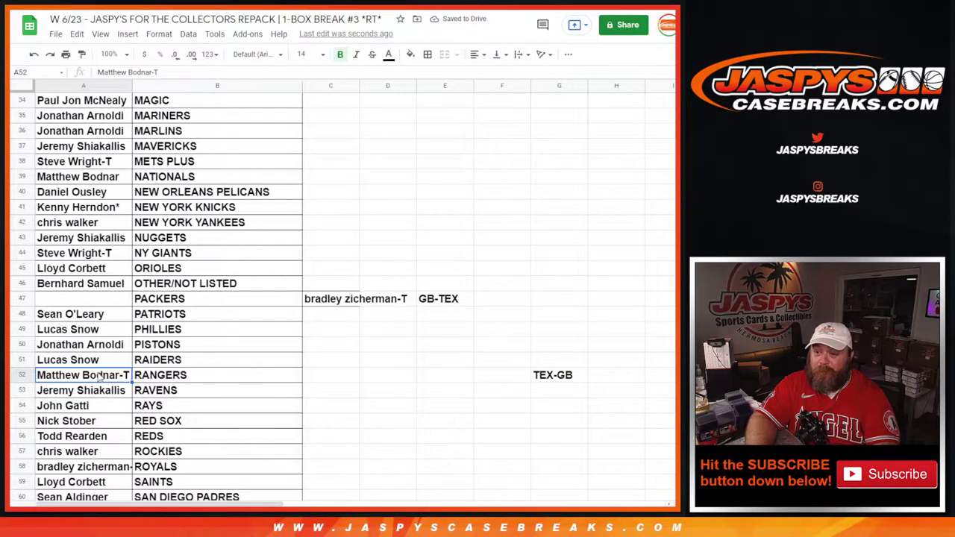
pyautogui.rightClick(99, 377)
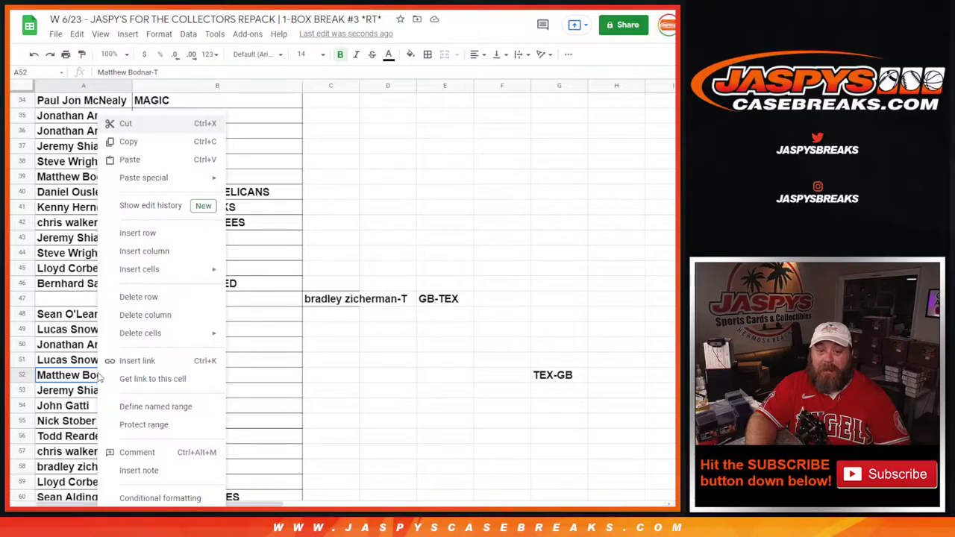
pyautogui.click(137, 128)
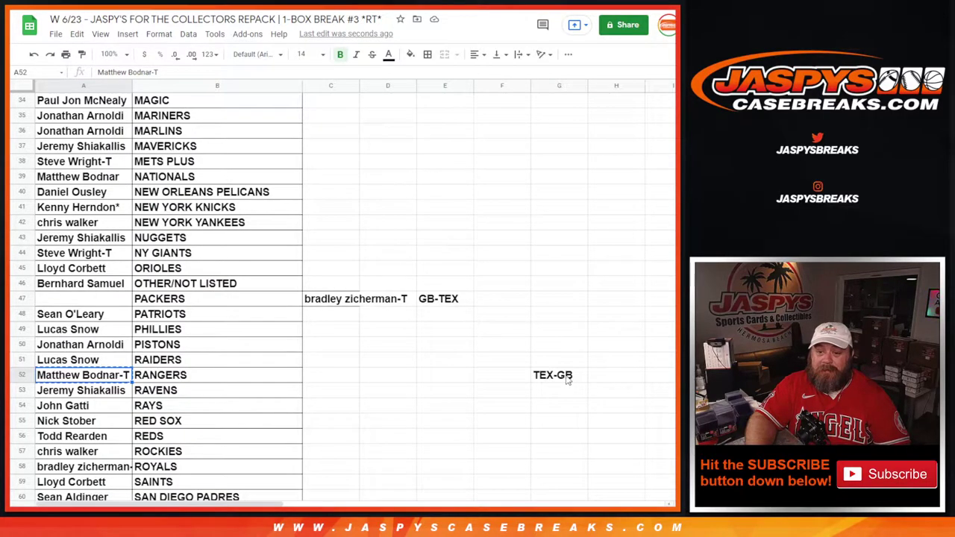
pyautogui.click(83, 299)
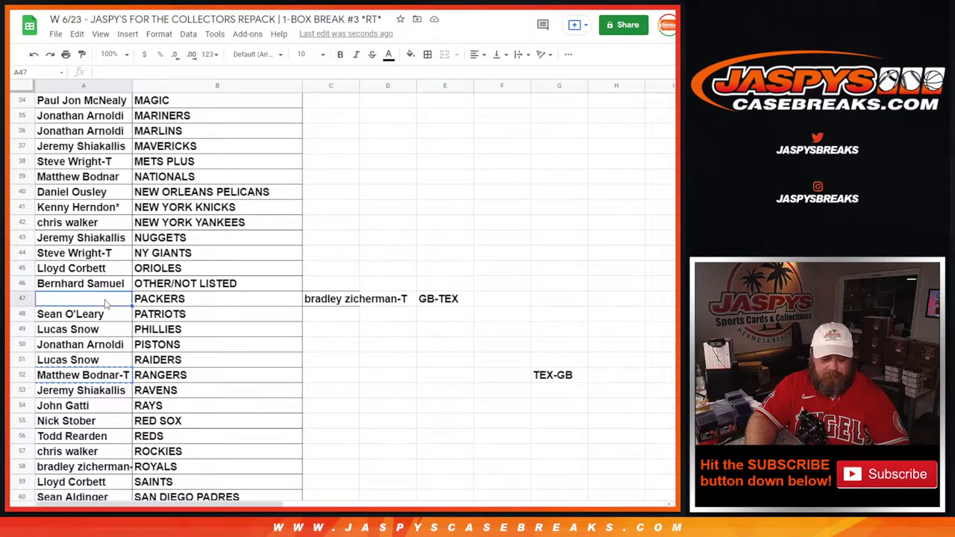
pyautogui.hotkey('ctrl', 'v')
# Move the traded participant name from C47 to A52, beside RANGERS
pyautogui.rightClick(348, 300)
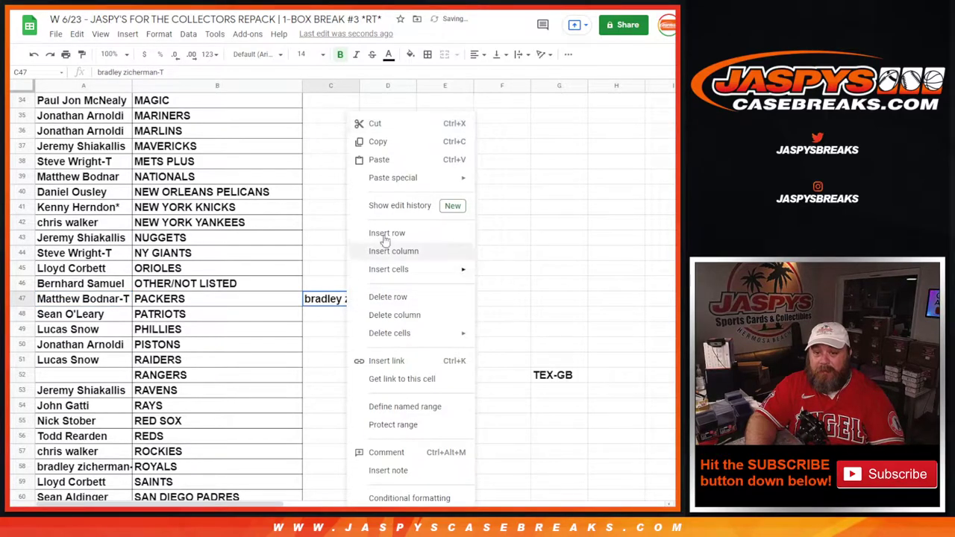
pyautogui.click(397, 127)
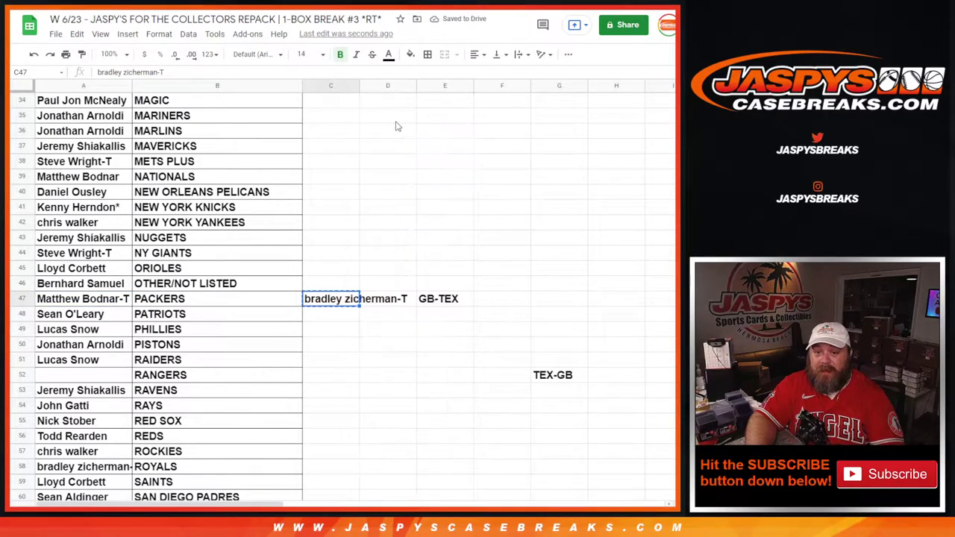
pyautogui.click(106, 377)
pyautogui.hotkey('ctrl', 'v')
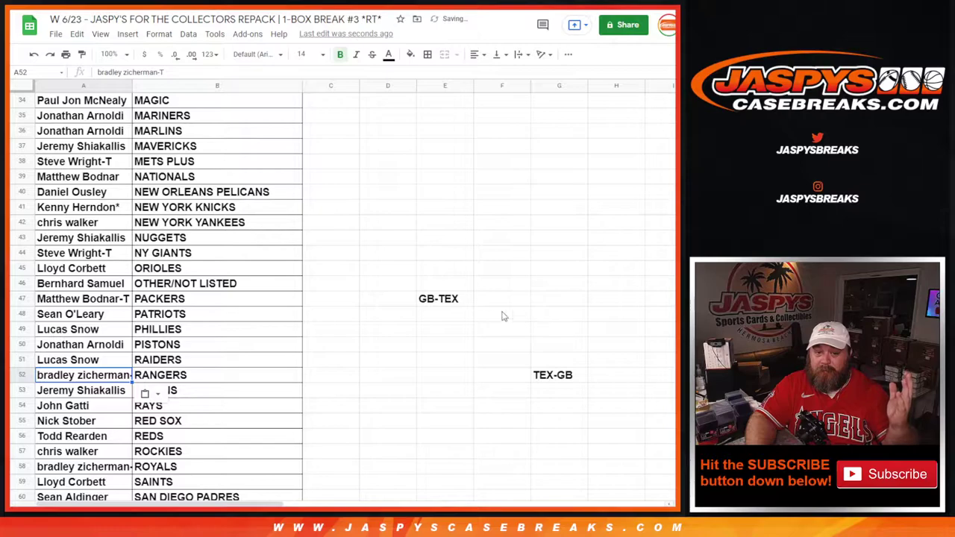
# Delete the trade notes GB-TEX in E47 and TEX-GB in G52
pyautogui.click(449, 308)
pyautogui.press('Delete')
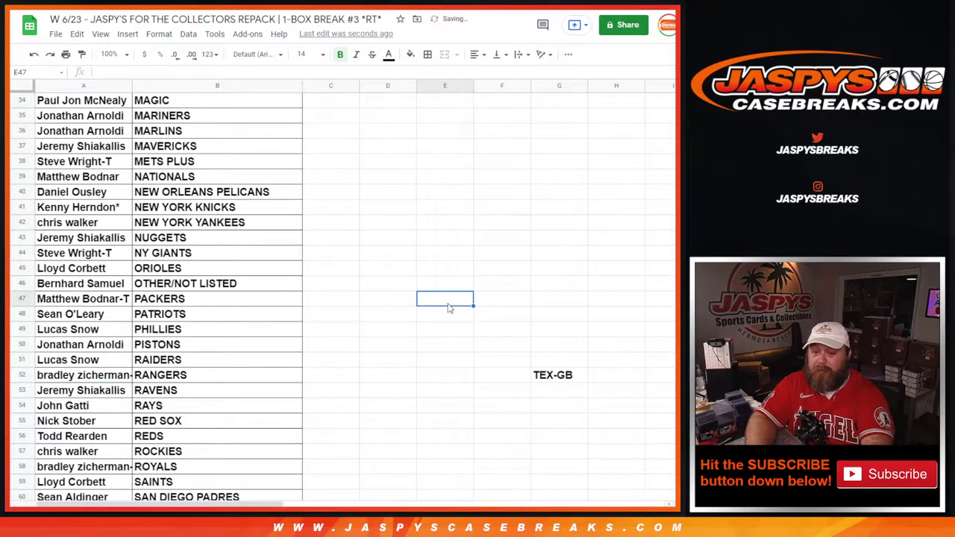
pyautogui.click(545, 379)
pyautogui.press('Delete')
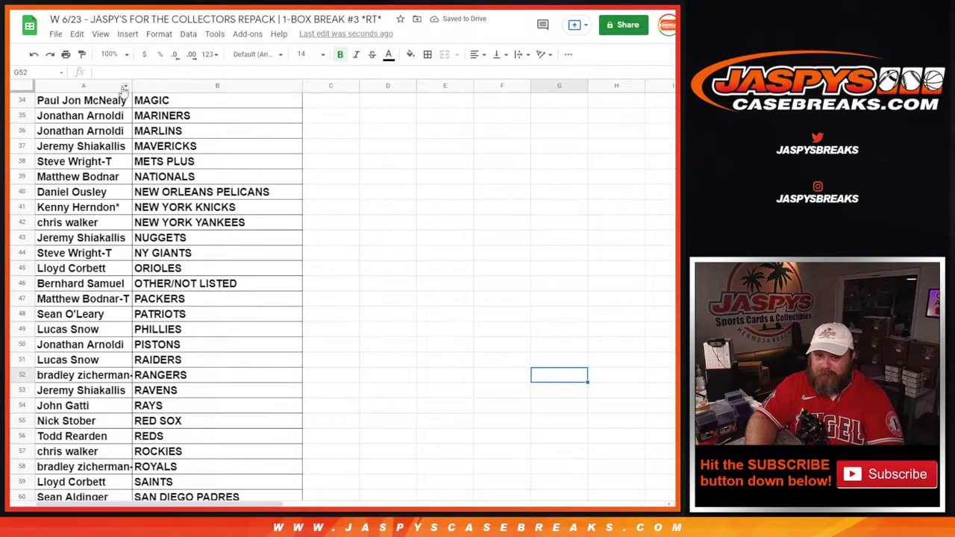
# Widen column A slightly so the longest participant names fit inside their cells
pyautogui.click(21, 87)
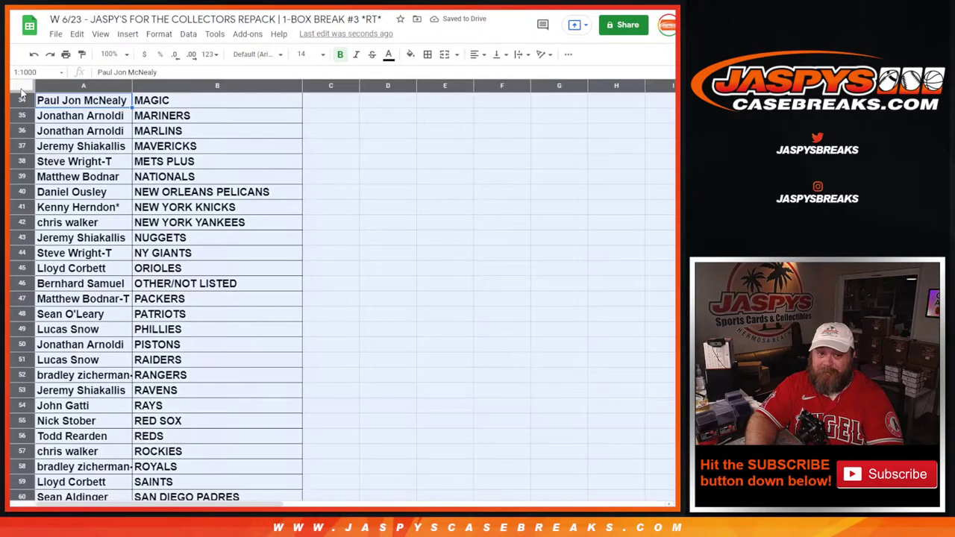
pyautogui.moveTo(131, 84); pyautogui.dragTo(141, 84)
pyautogui.click(139, 118)
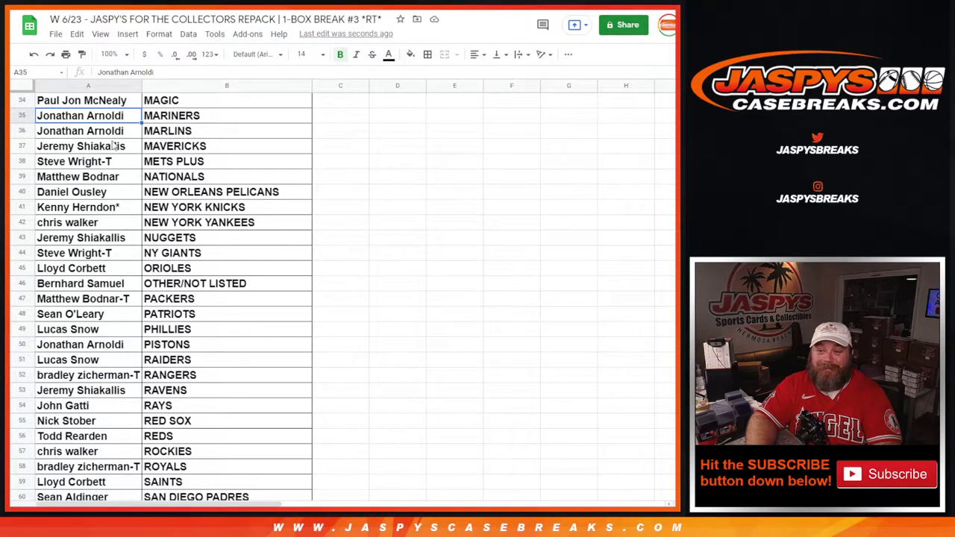
# Print one copy of all pages of the current sheet in portrait orientation, with the workbook title in the header
pyautogui.click(56, 35)
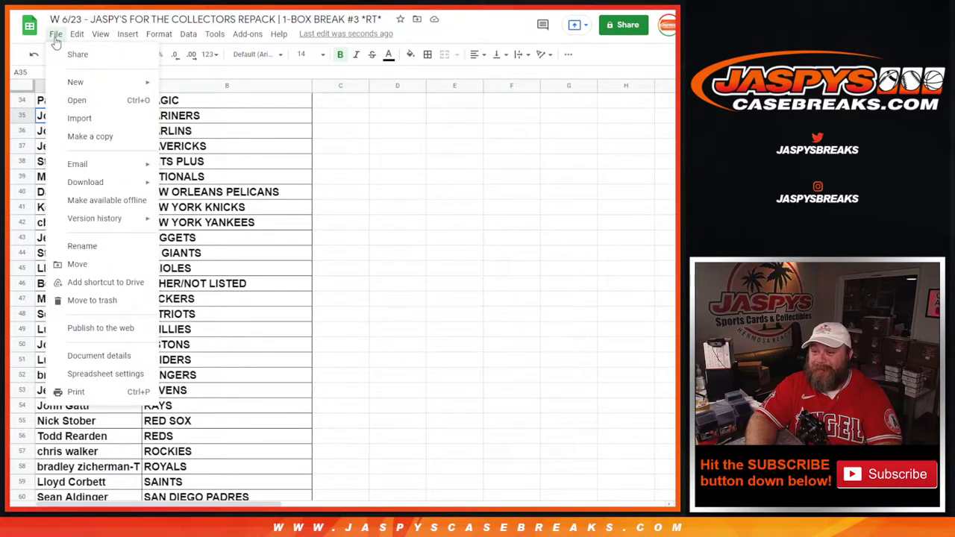
pyautogui.click(111, 392)
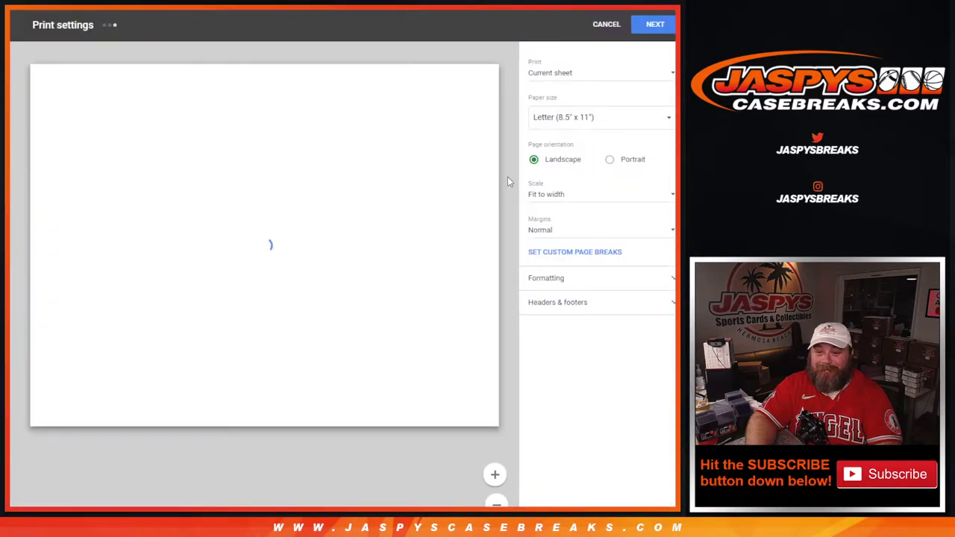
pyautogui.click(609, 161)
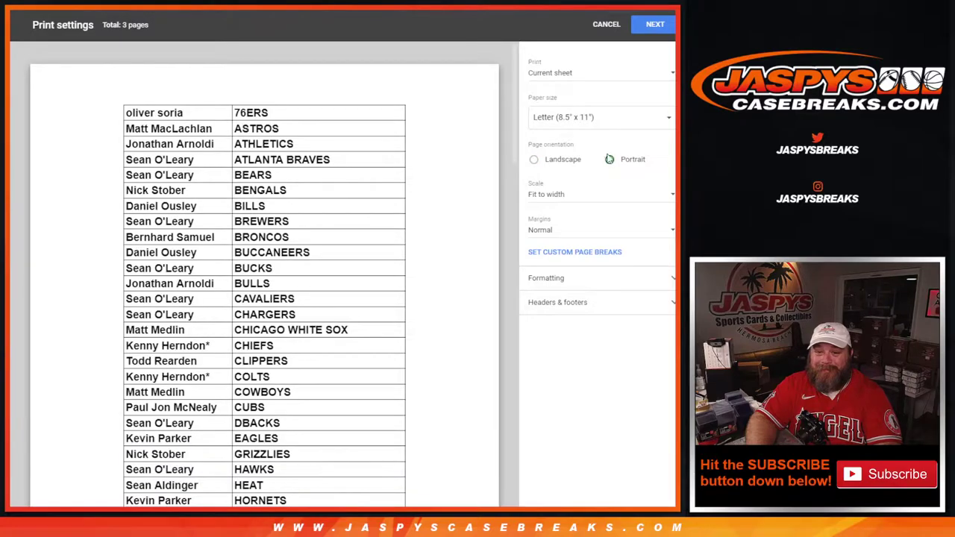
pyautogui.click(548, 302)
pyautogui.click(534, 346)
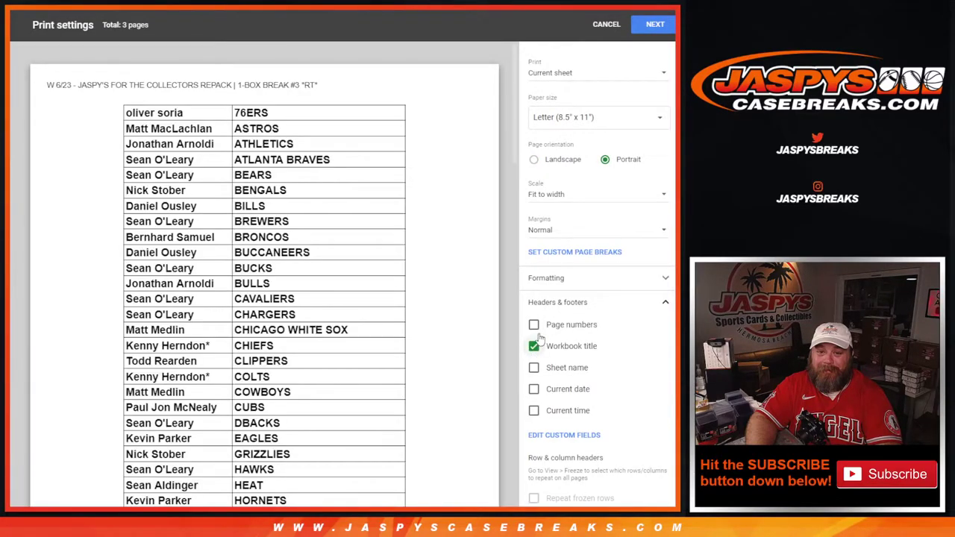
pyautogui.click(655, 24)
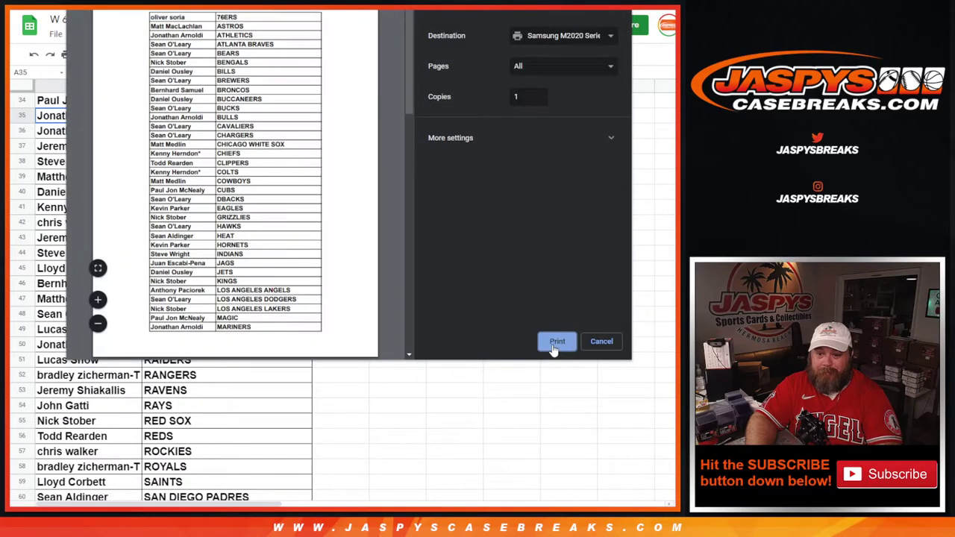
pyautogui.click(557, 343)
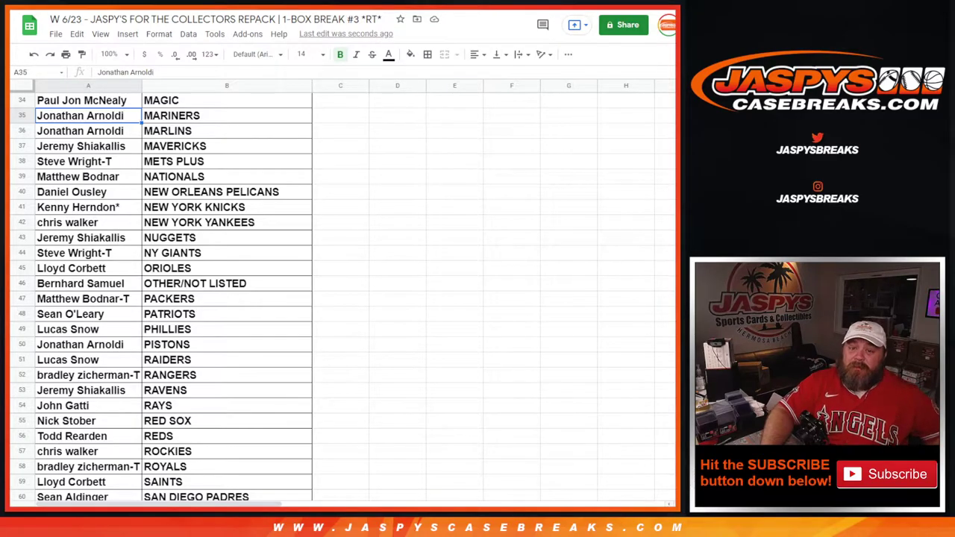
# Switch to the RANDOM.ORG page with the True Random Number Generator
pyautogui.hotkey('ctrl', 'Tab')
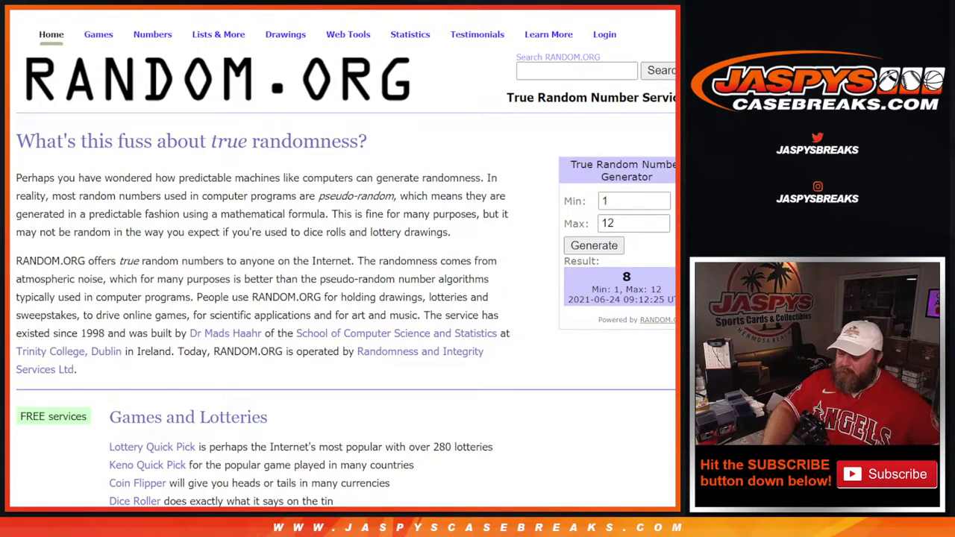